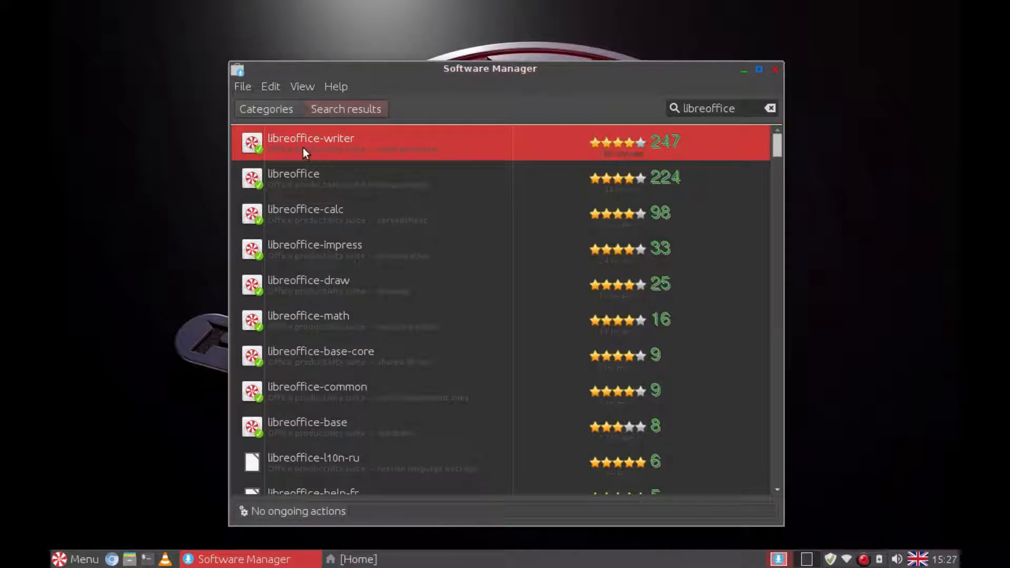
- Examine the LibreOffice component packages in the search results, from writer and calc to impress, draw and math
{"action": "left_click", "coordinate": [323, 211]}
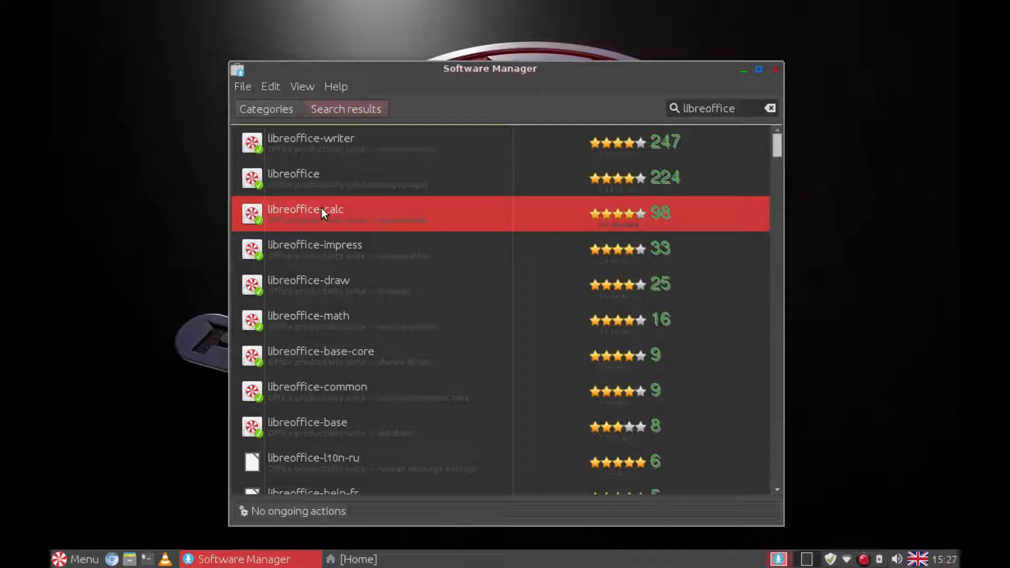
{"action": "left_click", "coordinate": [310, 246]}
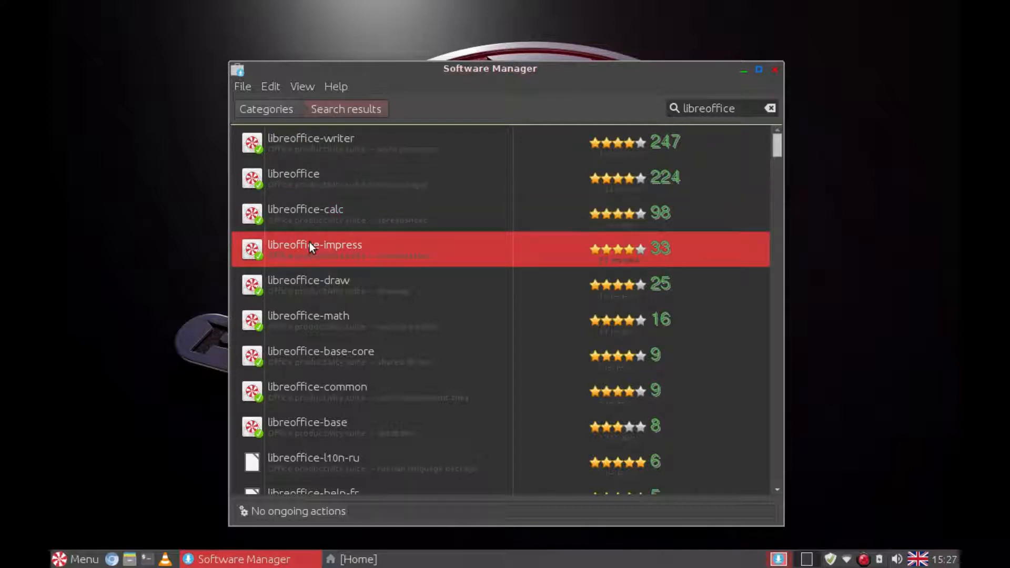
{"action": "left_click", "coordinate": [309, 284]}
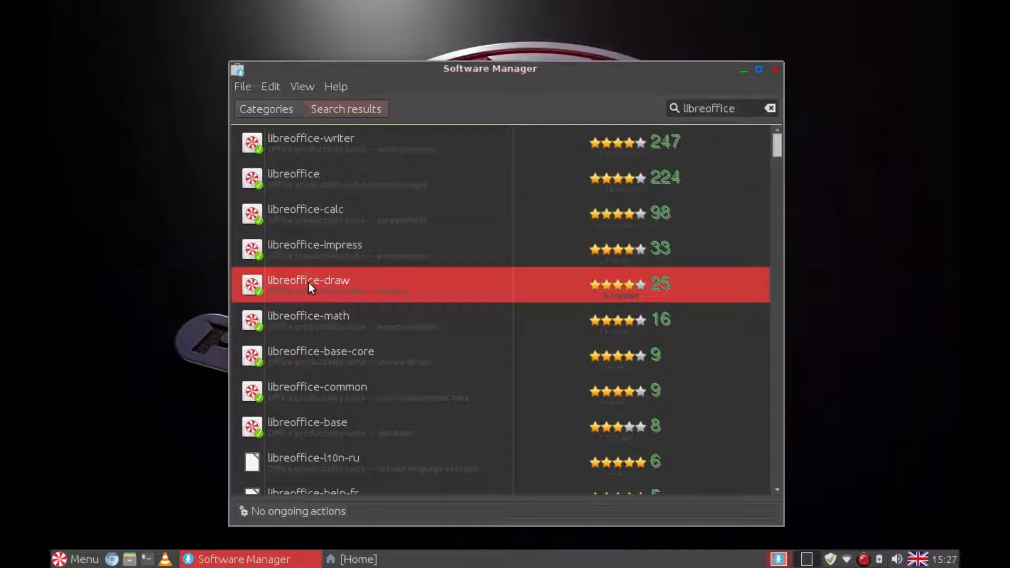
{"action": "left_click", "coordinate": [298, 327]}
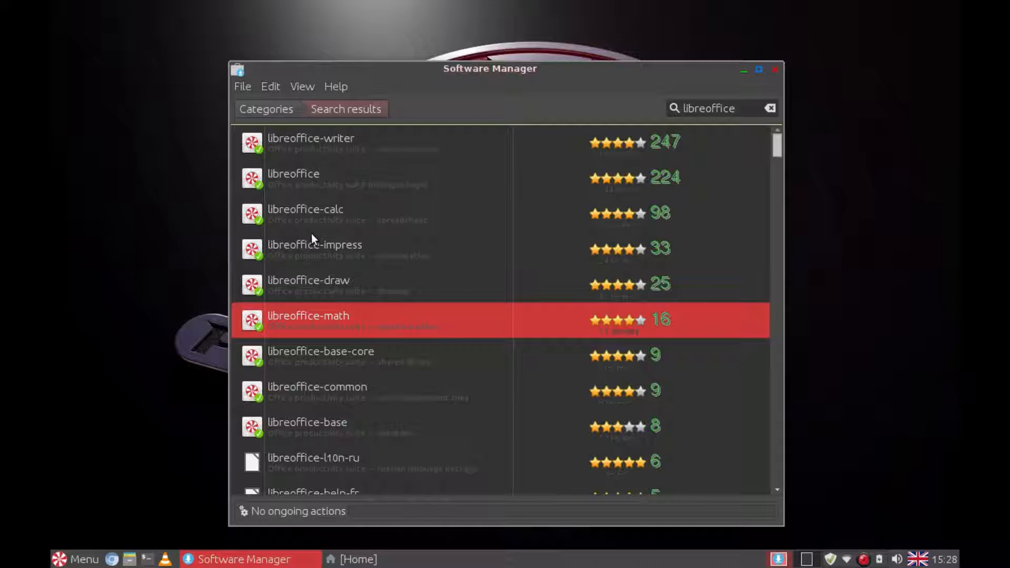
{"action": "left_click", "coordinate": [324, 189]}
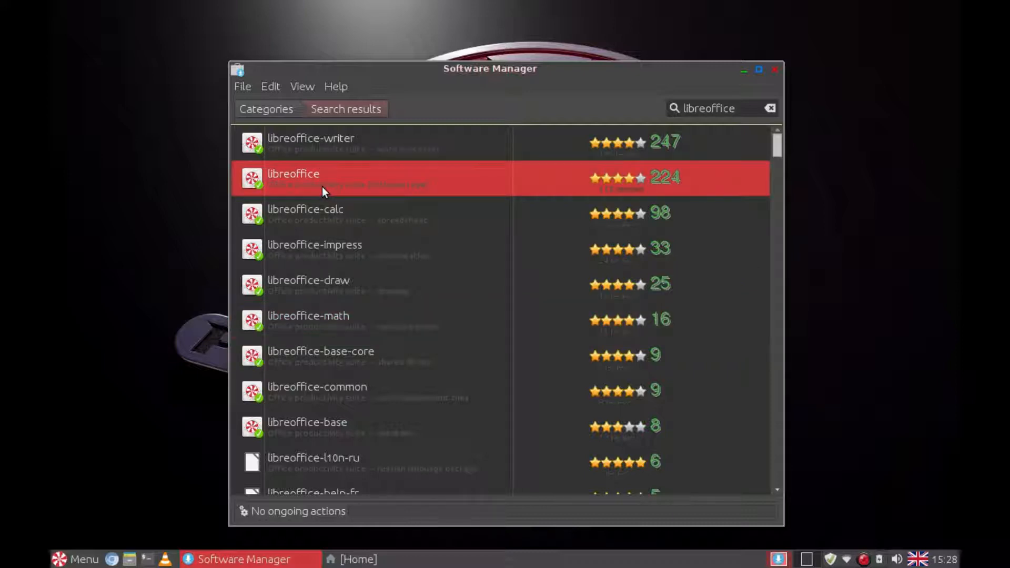
{"action": "left_click", "coordinate": [345, 143]}
{"action": "left_click", "coordinate": [326, 210]}
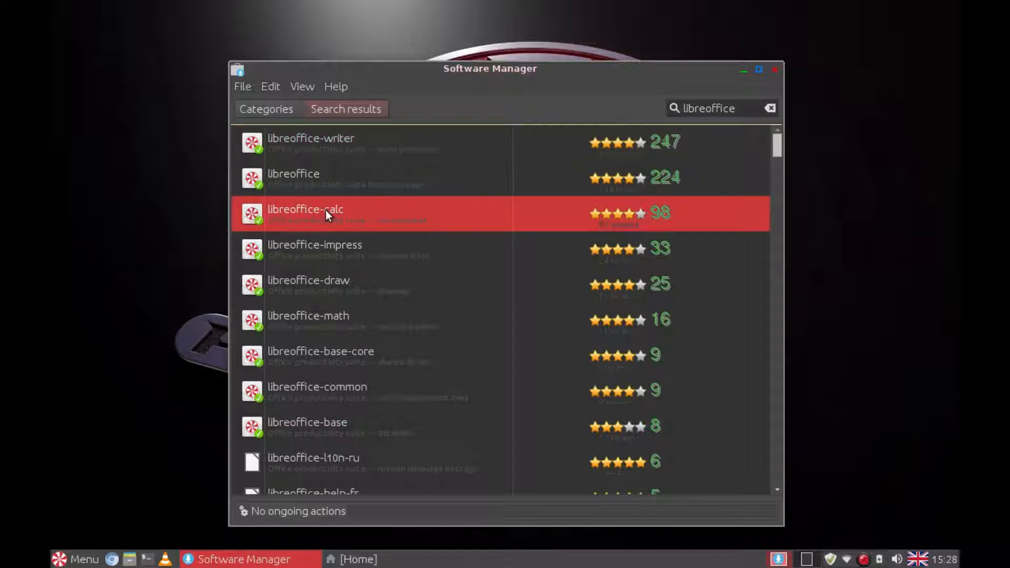
{"action": "left_click", "coordinate": [310, 183]}
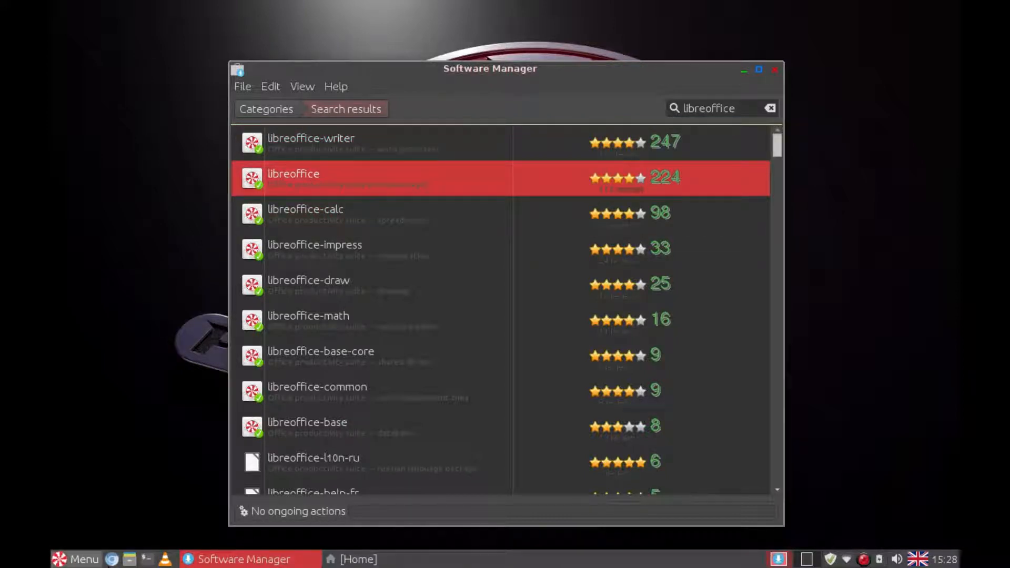
- Launch LibreOffice Writer from the office applications
{"action": "left_click", "coordinate": [72, 562]}
{"action": "left_click", "coordinate": [113, 395]}
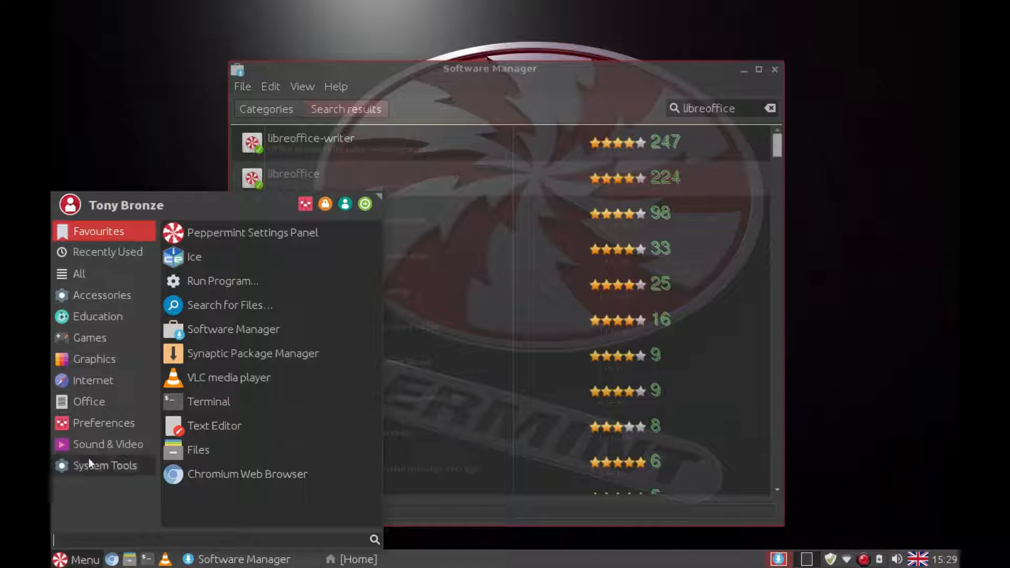
{"action": "mouse_move", "coordinate": [99, 401]}
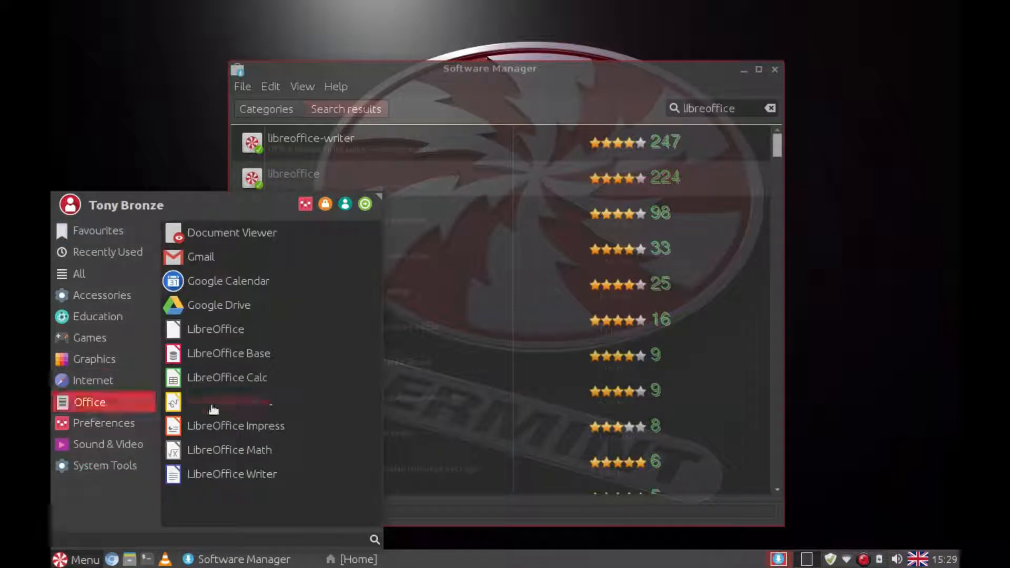
{"action": "left_click", "coordinate": [218, 480]}
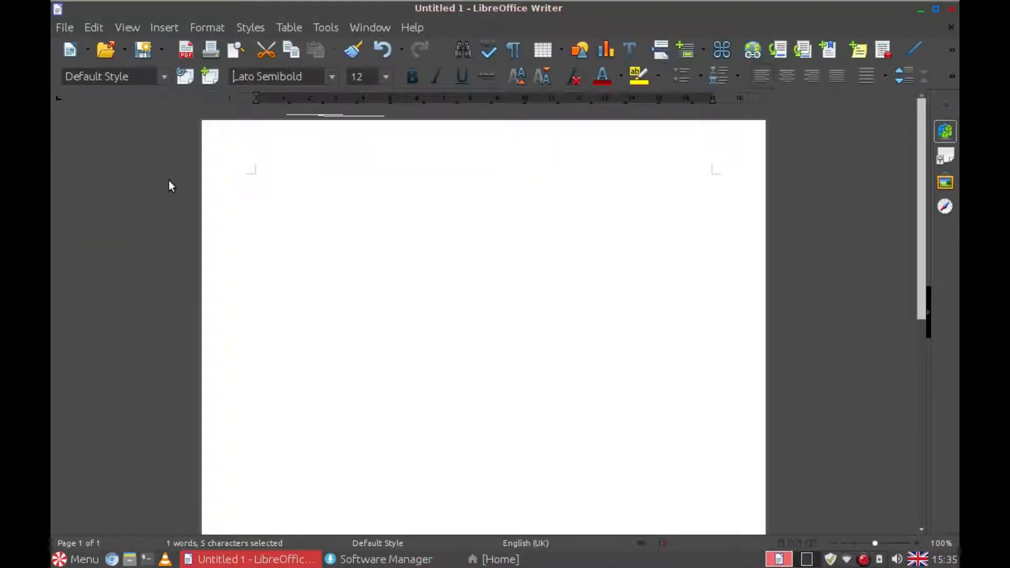
- Examine the fonts available in Writer, and check the spelling, thesaurus and language tools, without changing anything
{"action": "left_click", "coordinate": [332, 77]}
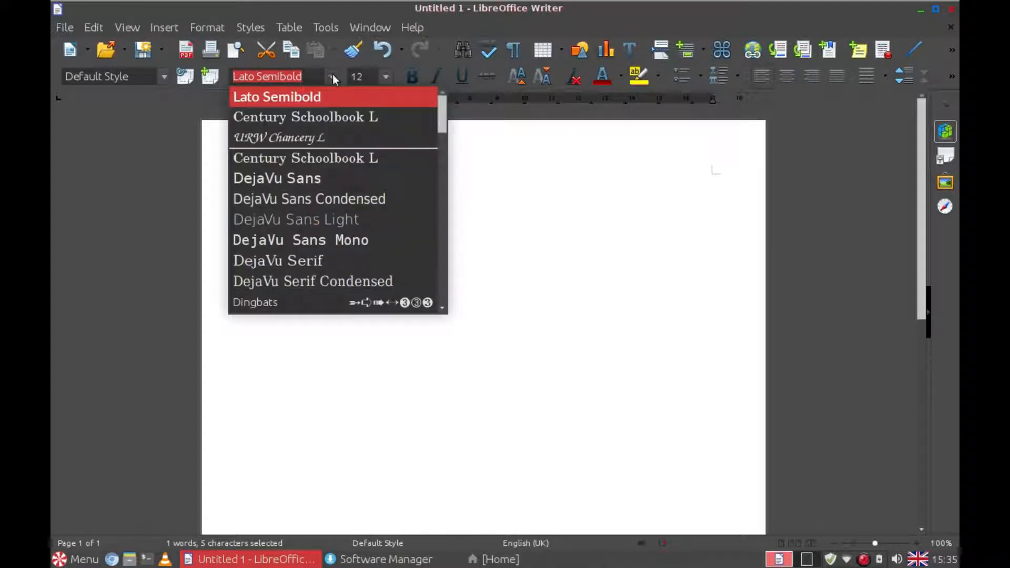
{"action": "scroll", "coordinate": [311, 180], "scroll_direction": "down", "scroll_amount": 5}
{"action": "scroll", "coordinate": [300, 187], "scroll_direction": "down", "scroll_amount": 10}
{"action": "scroll", "coordinate": [298, 187], "scroll_direction": "up", "scroll_amount": 8}
{"action": "scroll", "coordinate": [298, 187], "scroll_direction": "up", "scroll_amount": 10}
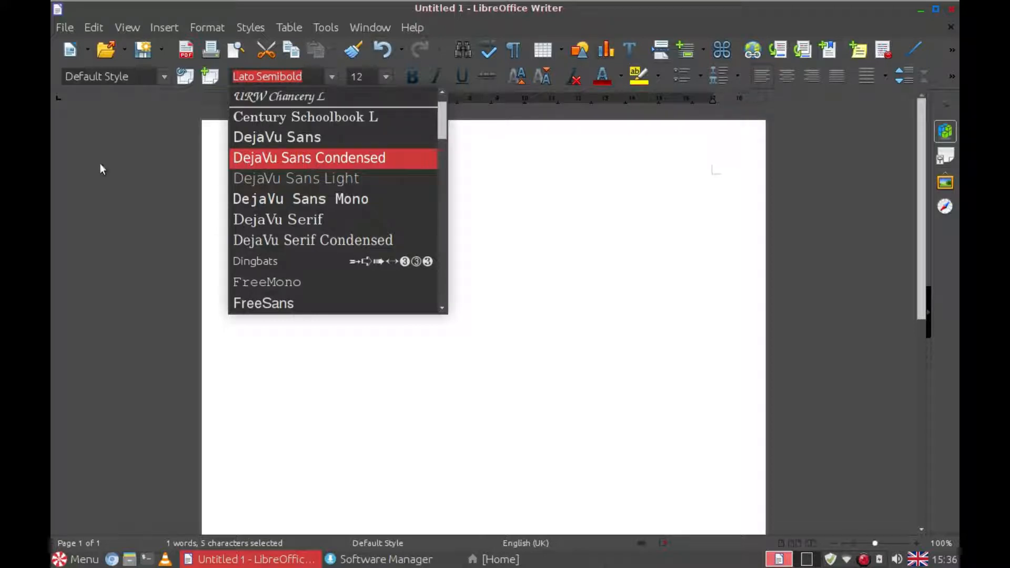
{"action": "left_click", "coordinate": [131, 165]}
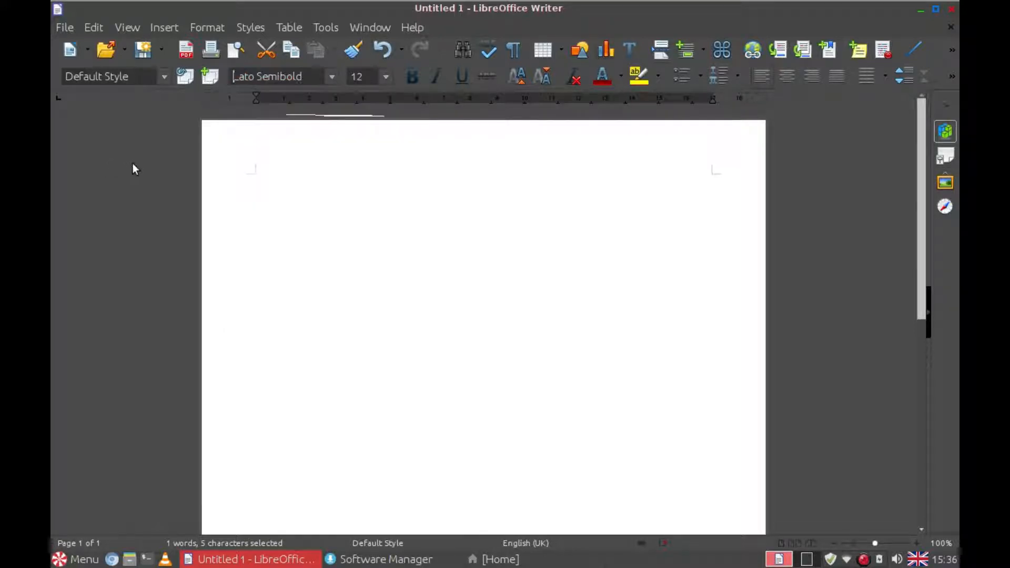
{"action": "left_click", "coordinate": [327, 29]}
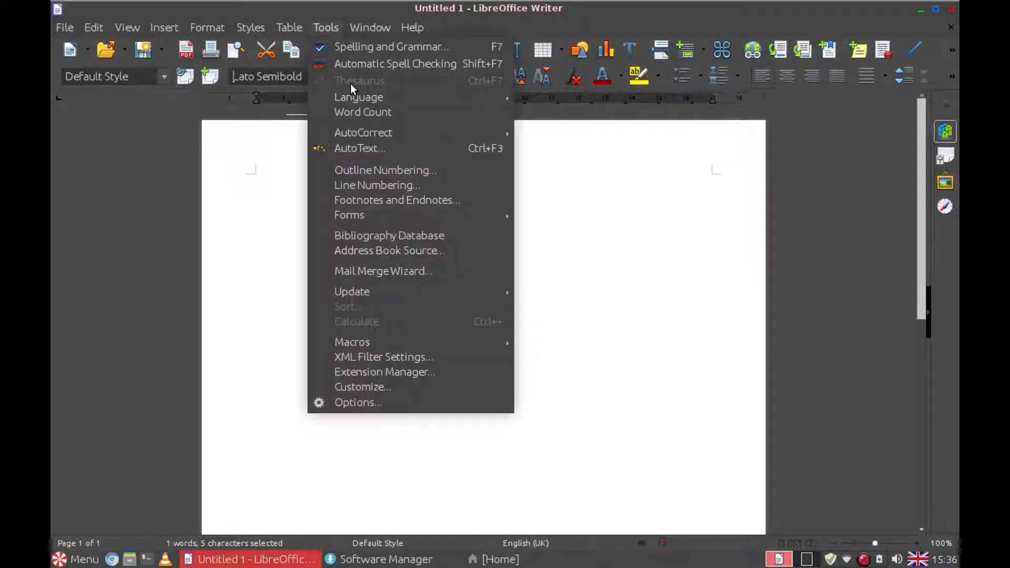
{"action": "left_click", "coordinate": [166, 189]}
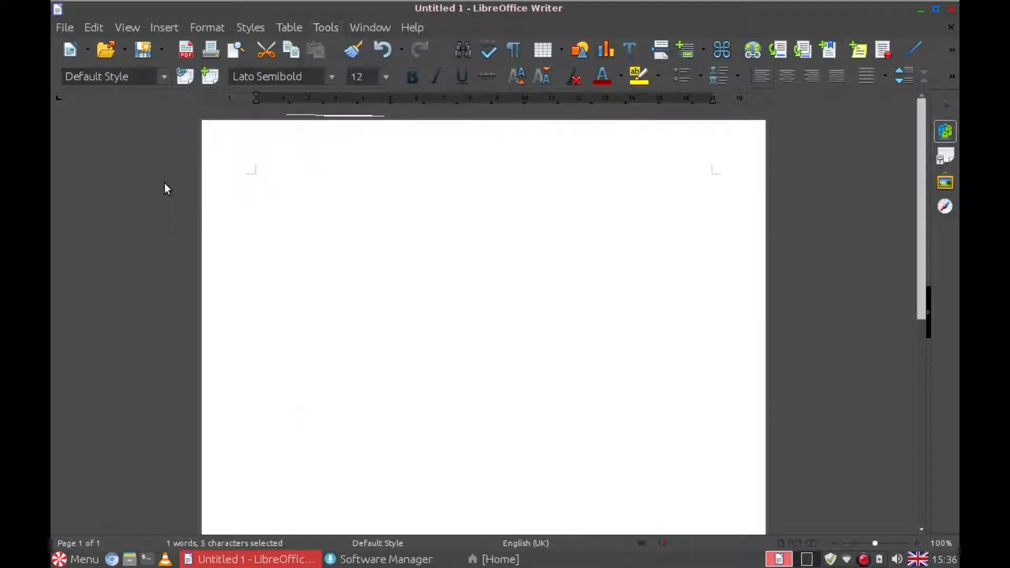
- Close the untitled Writer document without saving its changes
{"action": "left_click", "coordinate": [951, 10]}
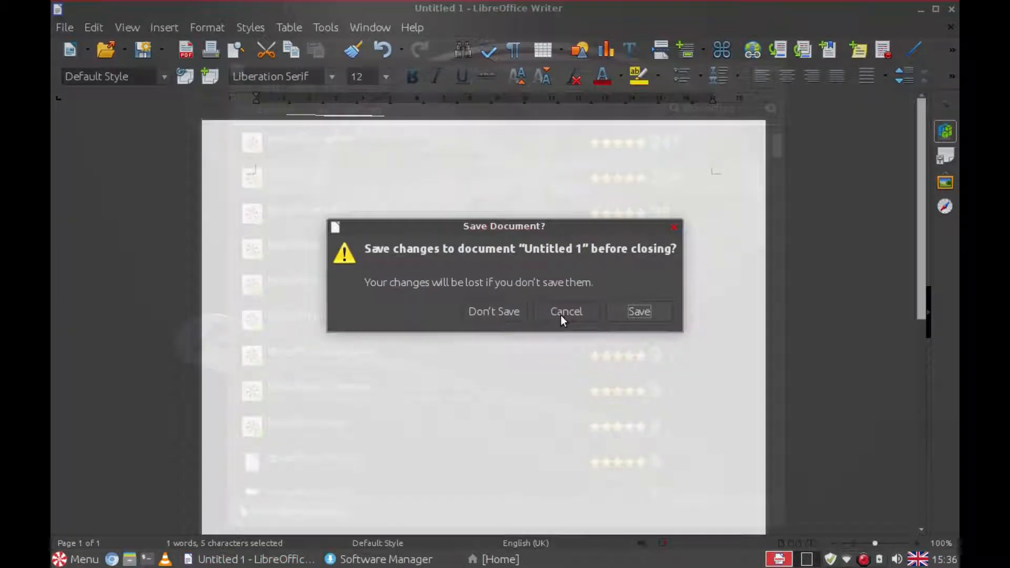
{"action": "left_click", "coordinate": [494, 311]}
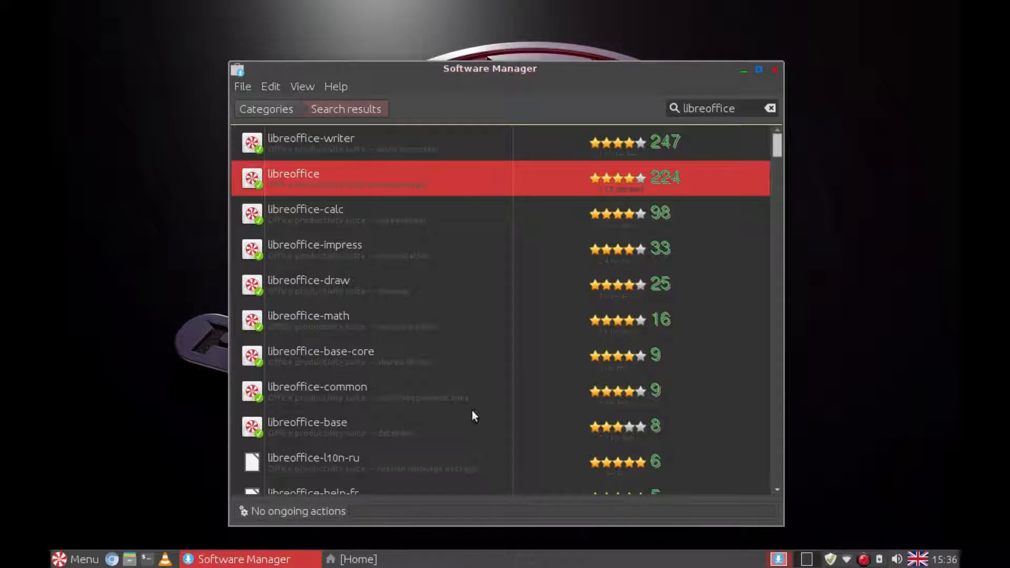
- Search the software packages for ttf-ms and install ttf-mscorefonts-installer
{"action": "double_click", "coordinate": [745, 109]}
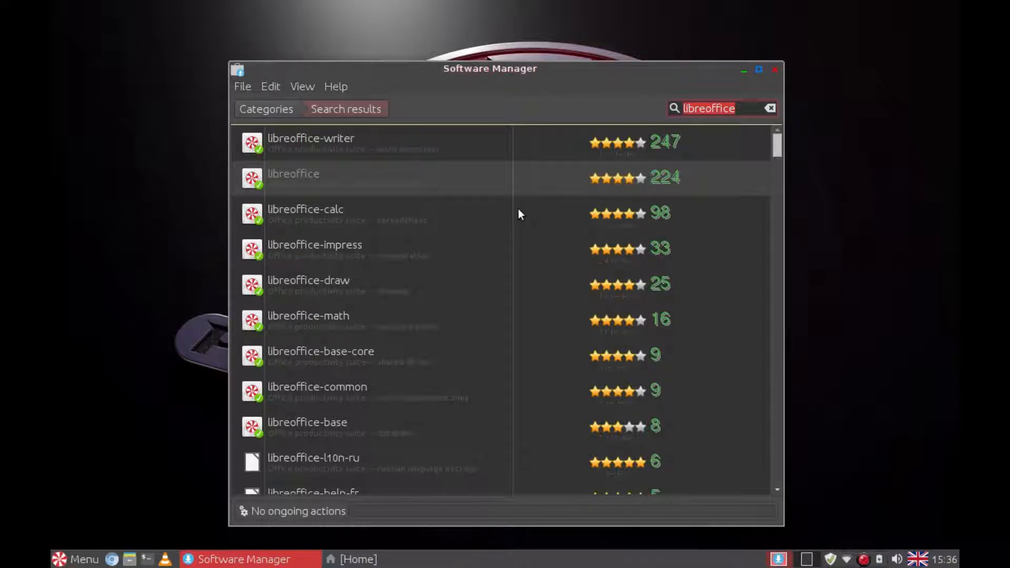
{"action": "type", "text": "ttf"}
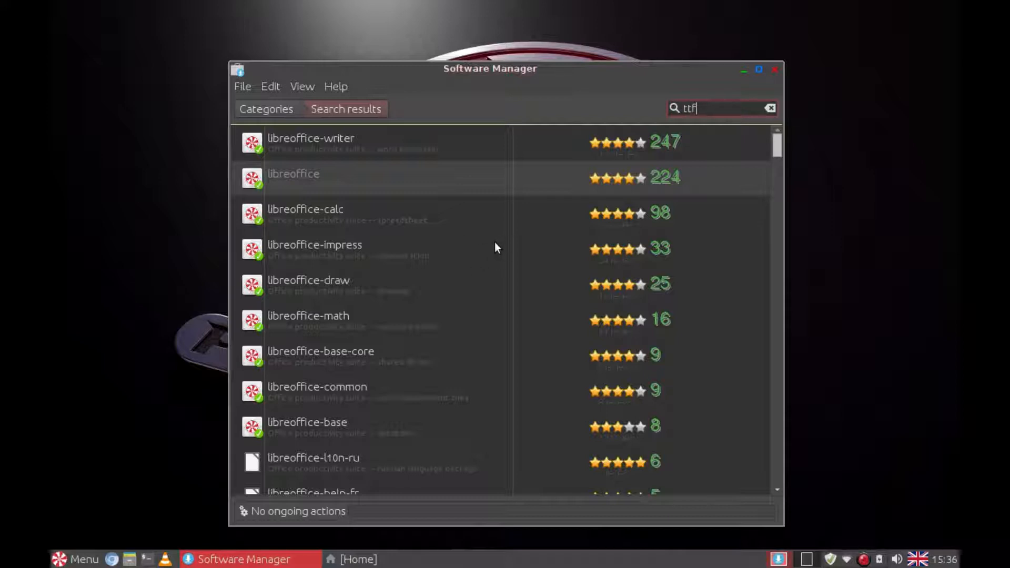
{"action": "type", "text": "-ms"}
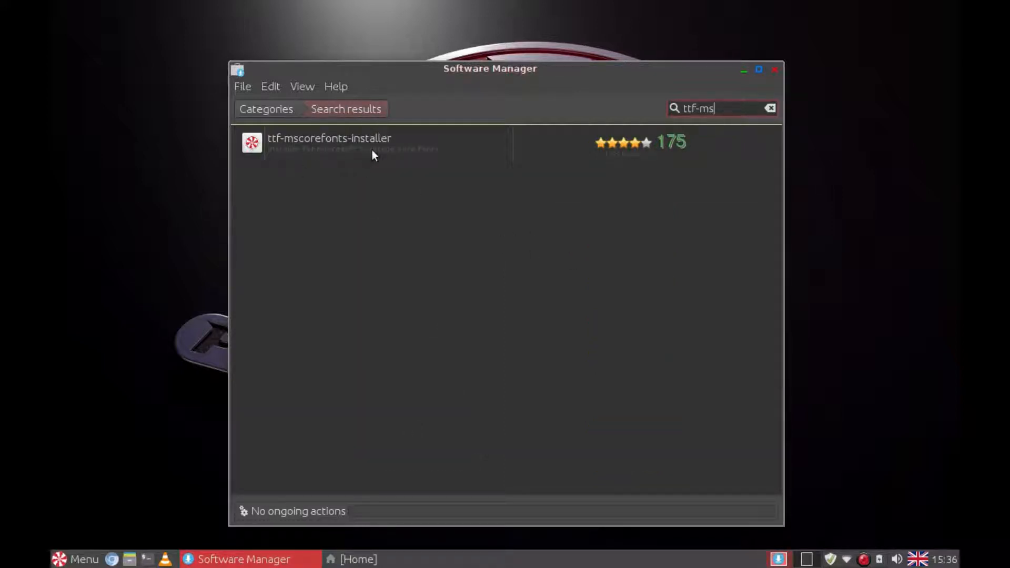
{"action": "left_click", "coordinate": [345, 142]}
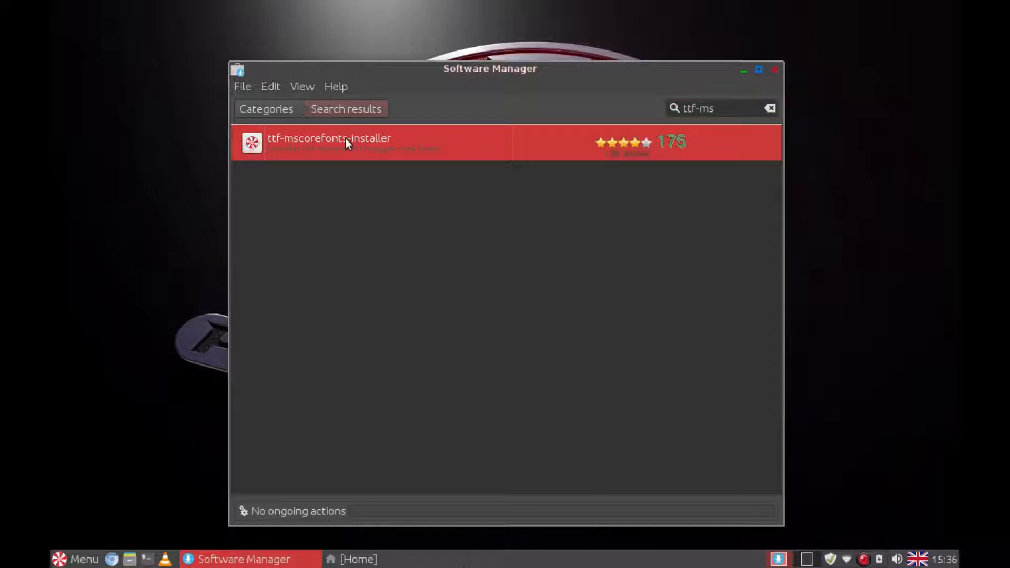
{"action": "double_click", "coordinate": [346, 138]}
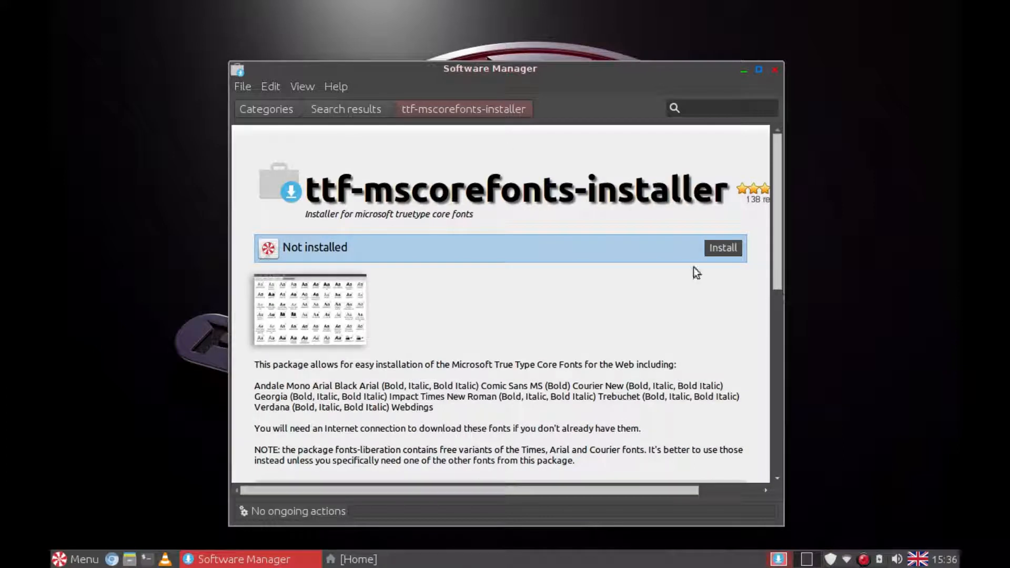
{"action": "left_click", "coordinate": [722, 248]}
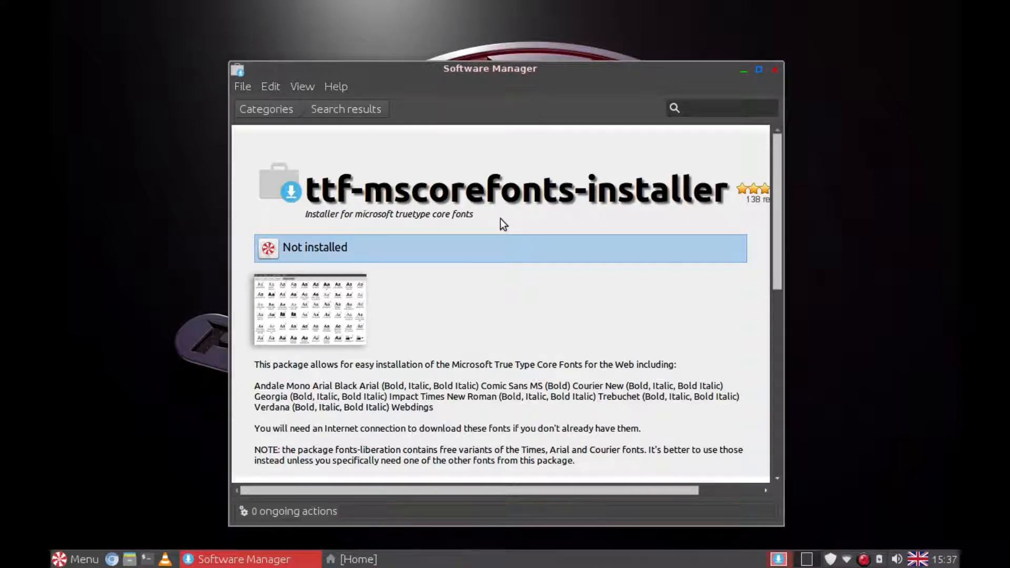
- Search the software packages for hunspell and install the English (GB) dictionary, hunspell-en-gb
{"action": "left_click", "coordinate": [721, 106]}
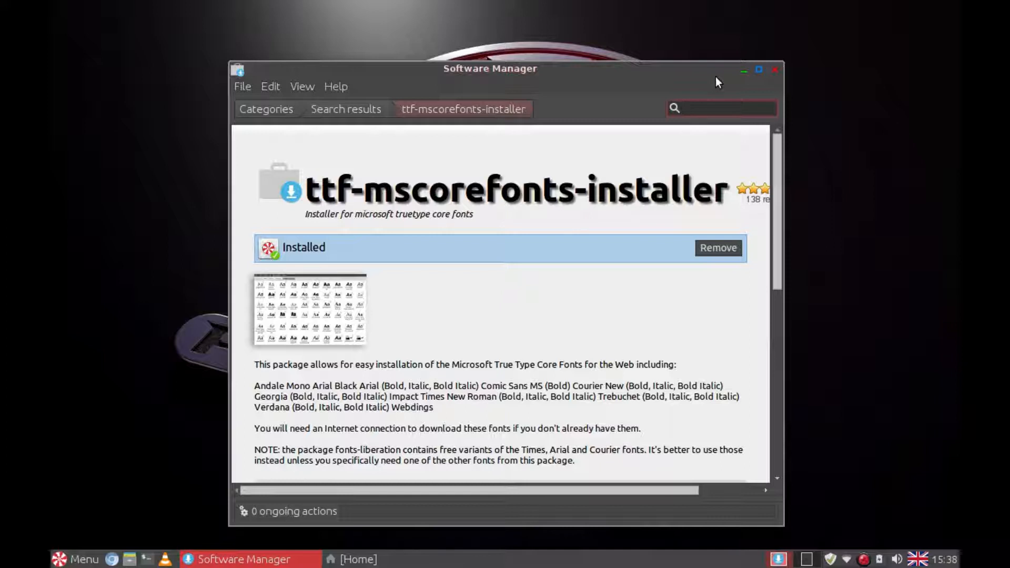
{"action": "type", "text": "hunspell"}
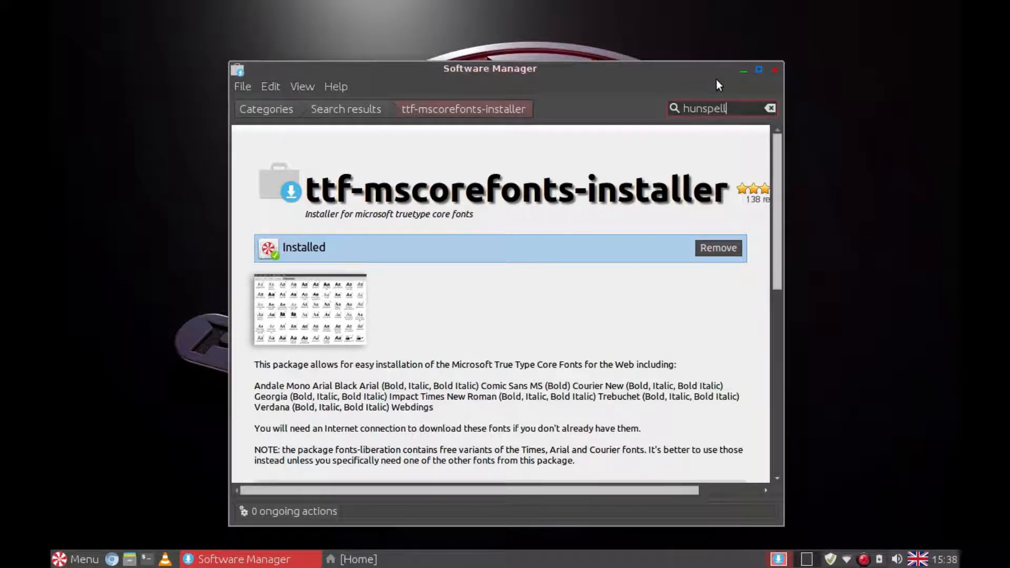
{"action": "key", "text": "Return"}
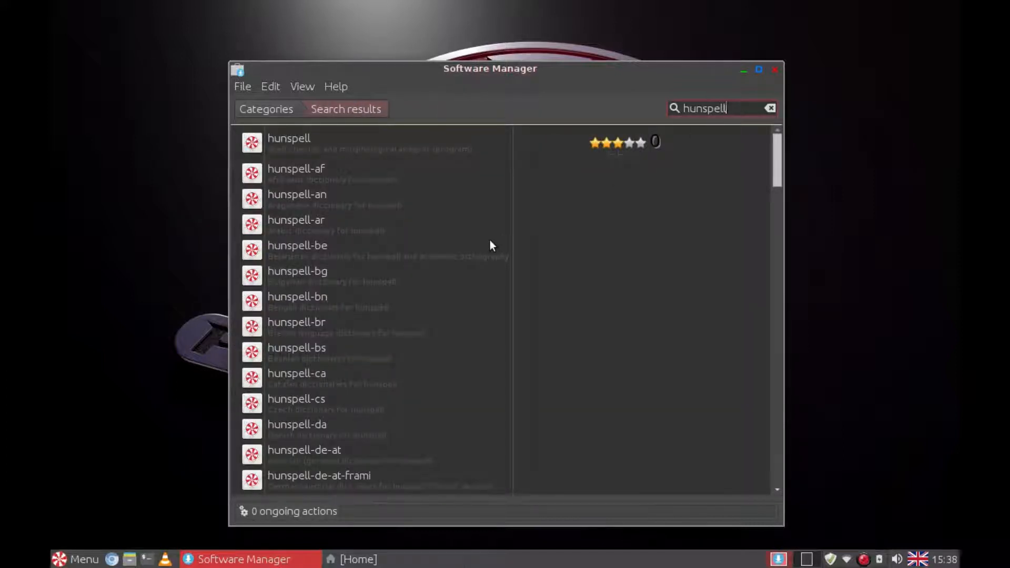
{"action": "scroll", "coordinate": [445, 268], "scroll_direction": "down", "scroll_amount": 3}
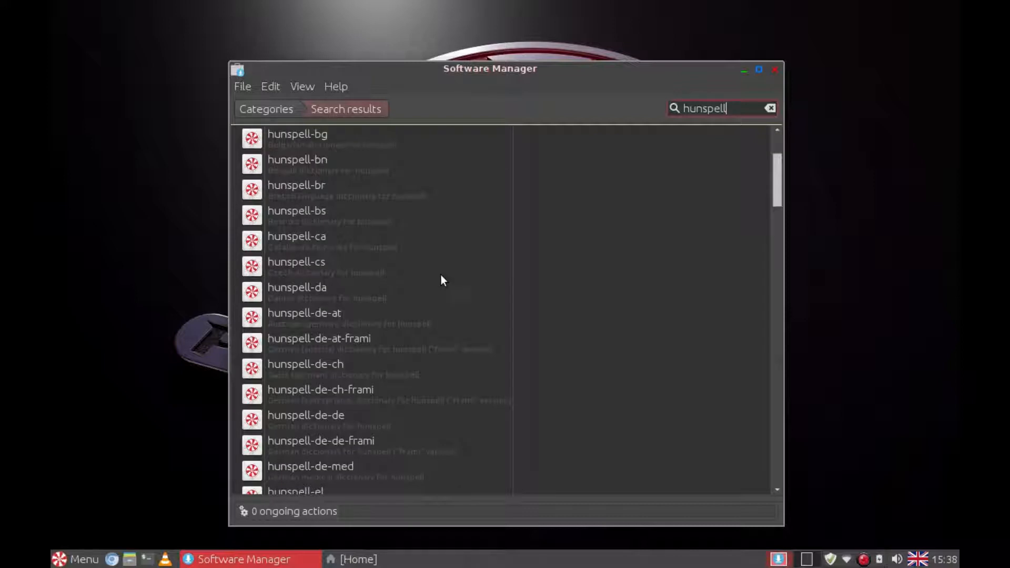
{"action": "scroll", "coordinate": [440, 279], "scroll_direction": "down", "scroll_amount": 3}
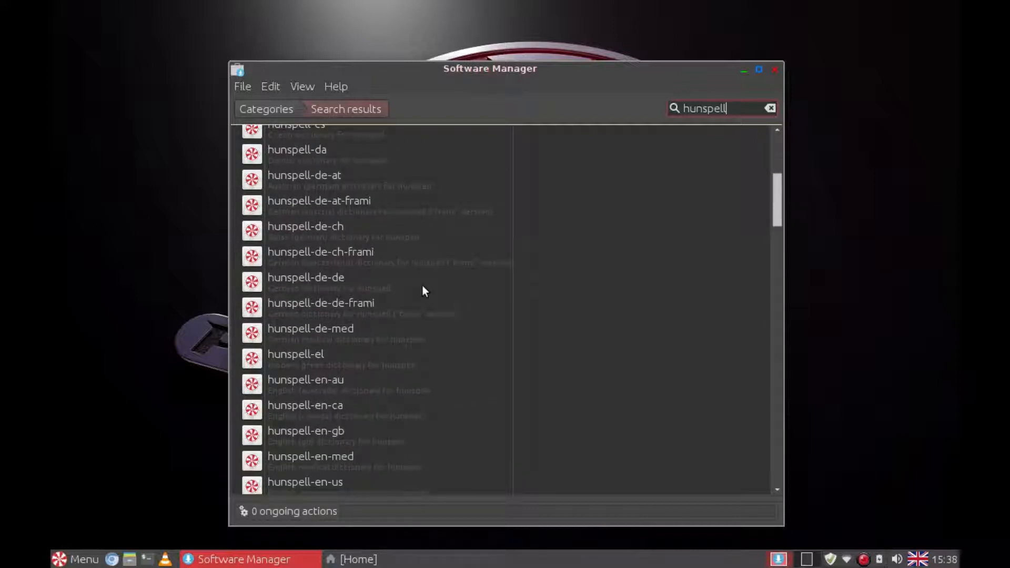
{"action": "scroll", "coordinate": [410, 297], "scroll_direction": "down", "scroll_amount": 2}
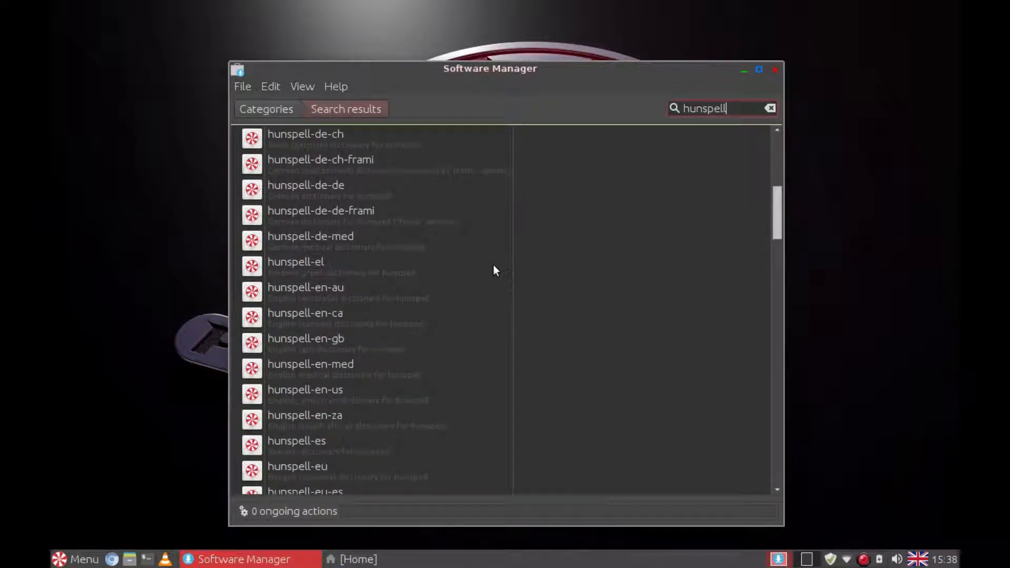
{"action": "left_click", "coordinate": [303, 343]}
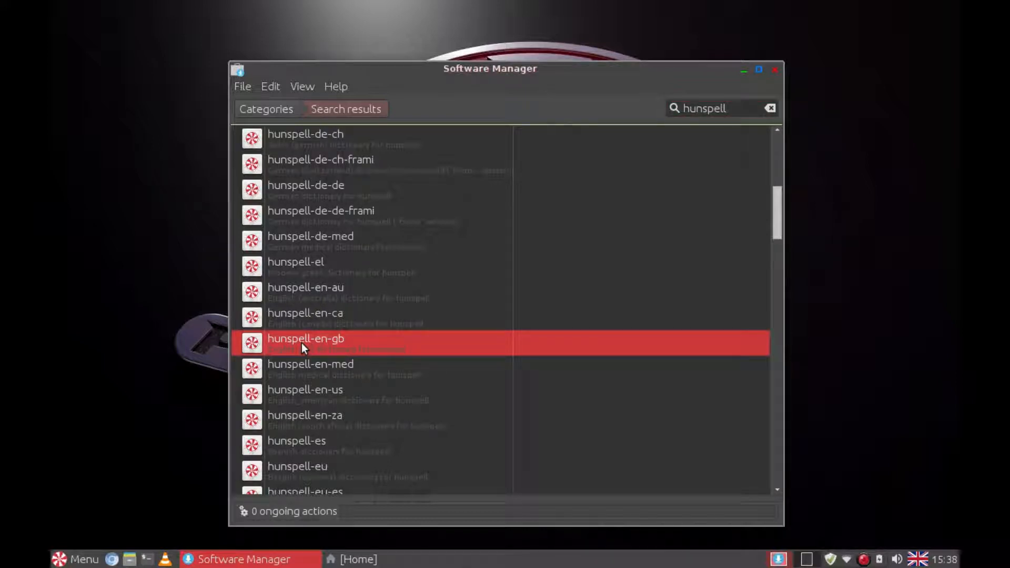
{"action": "double_click", "coordinate": [302, 343]}
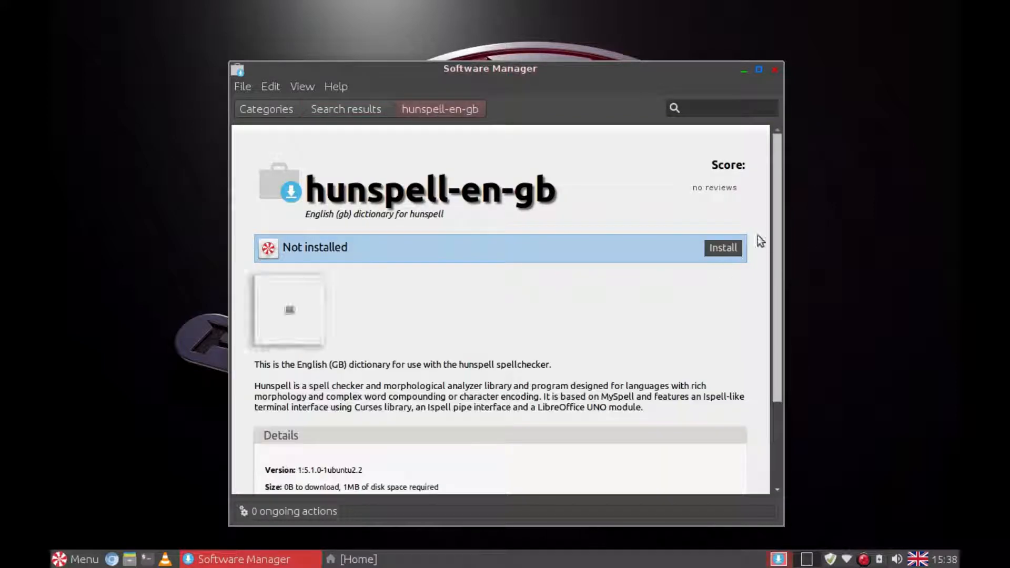
{"action": "left_click", "coordinate": [509, 245]}
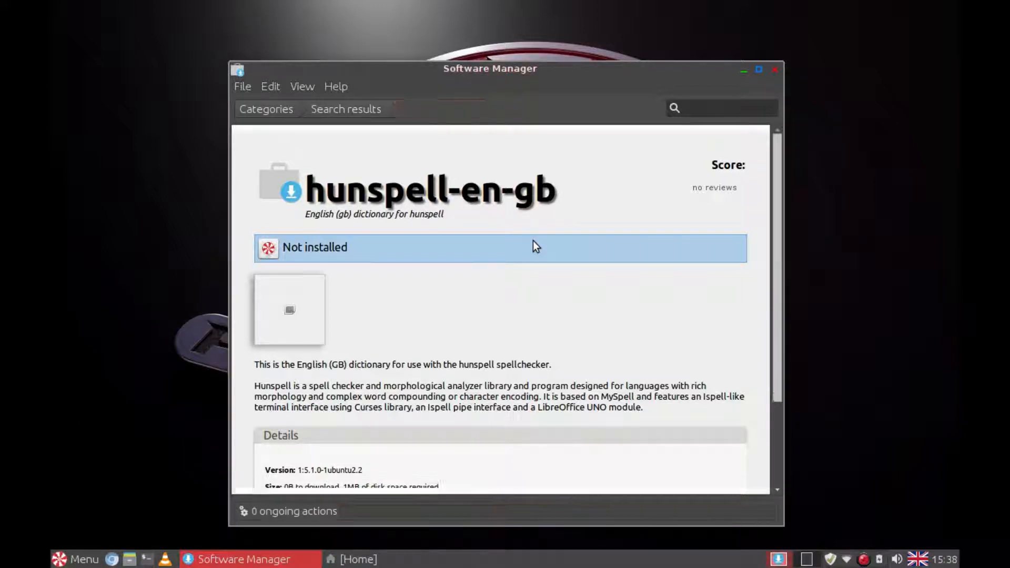
- Search the software packages for Mythes and install the English (USA) thesaurus, mythes-en-us
{"action": "left_click", "coordinate": [713, 107]}
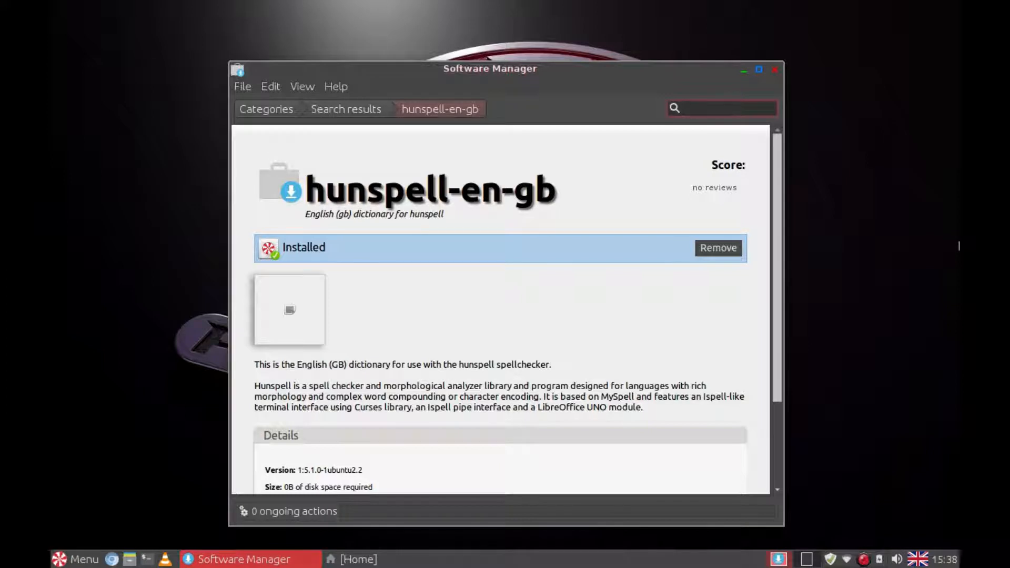
{"action": "type", "text": "Mythes"}
{"action": "key", "text": "Return"}
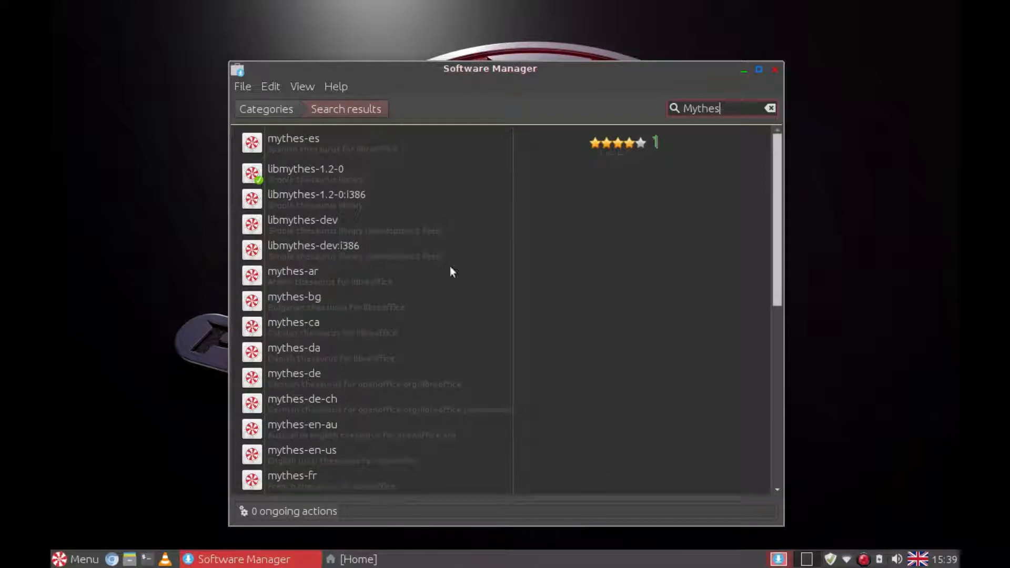
{"action": "scroll", "coordinate": [425, 313], "scroll_direction": "down", "scroll_amount": 3}
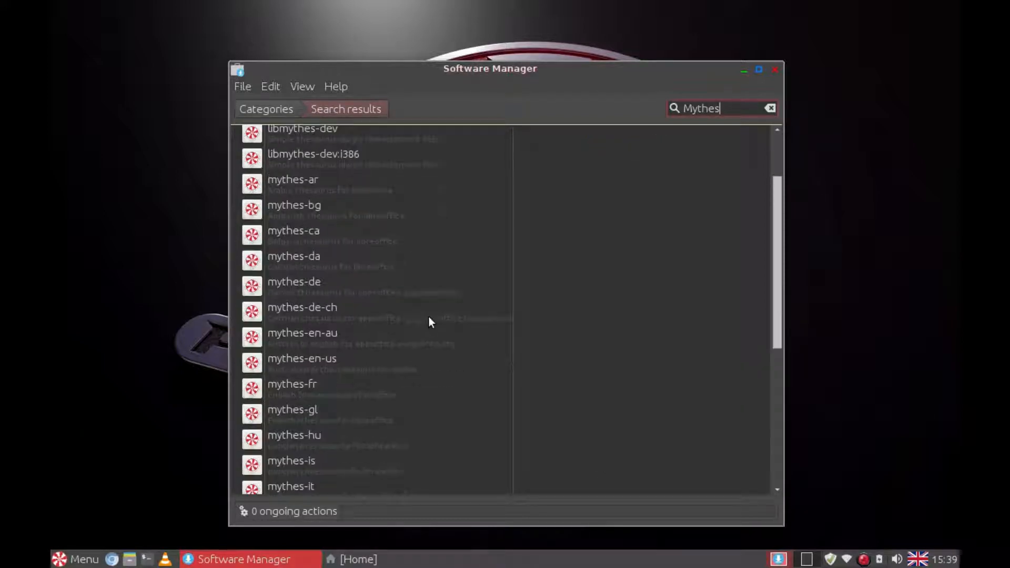
{"action": "left_click", "coordinate": [311, 364]}
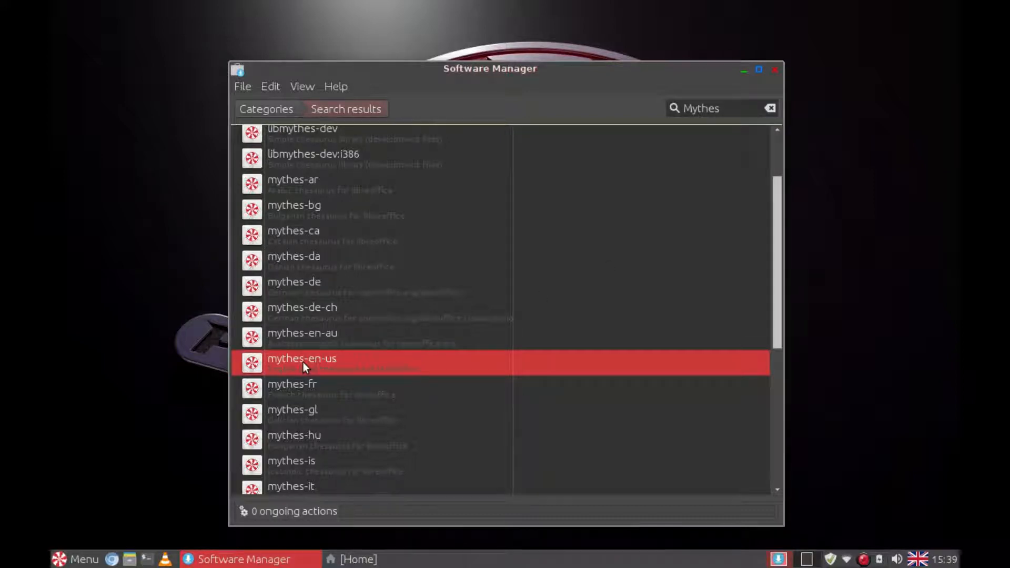
{"action": "left_click", "coordinate": [306, 363]}
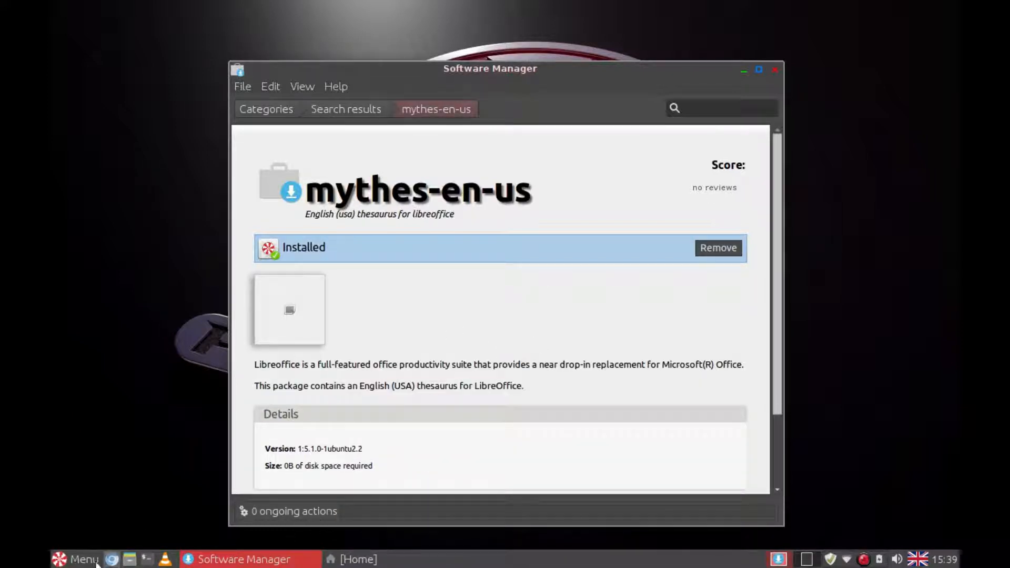
- Open LibreOffice Writer with a new blank document
{"action": "left_click", "coordinate": [72, 562]}
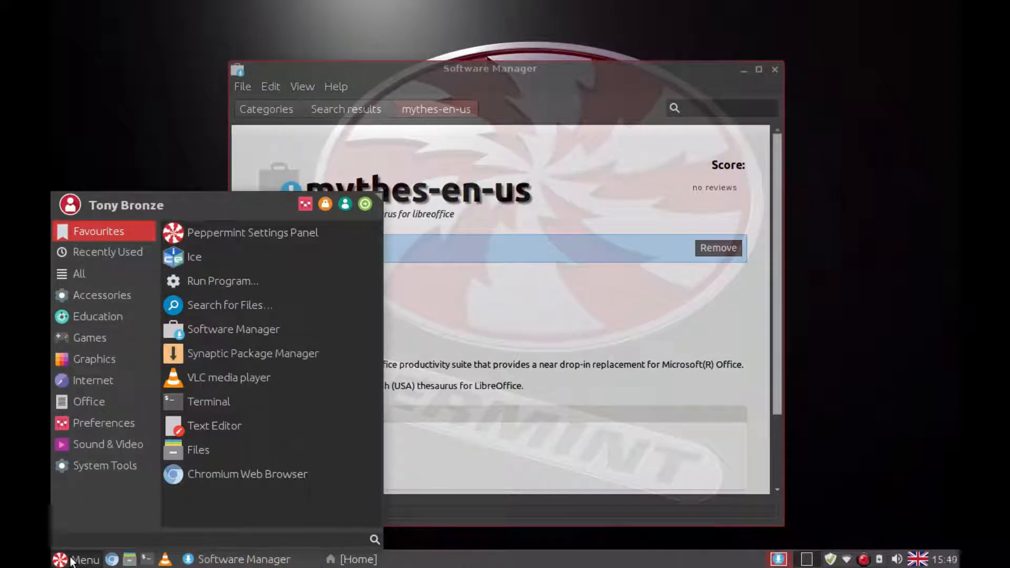
{"action": "left_click", "coordinate": [123, 409]}
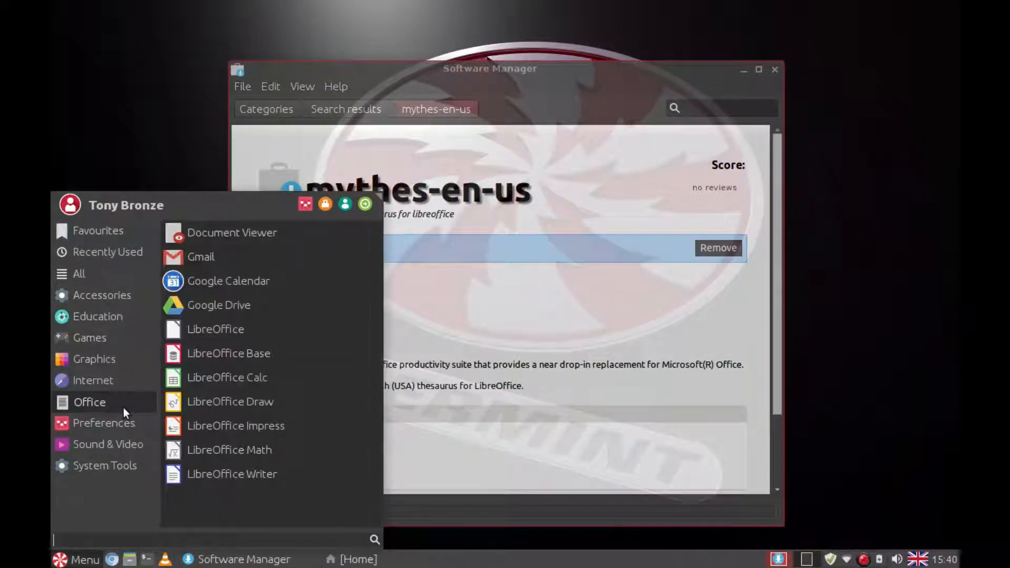
{"action": "left_click", "coordinate": [226, 476]}
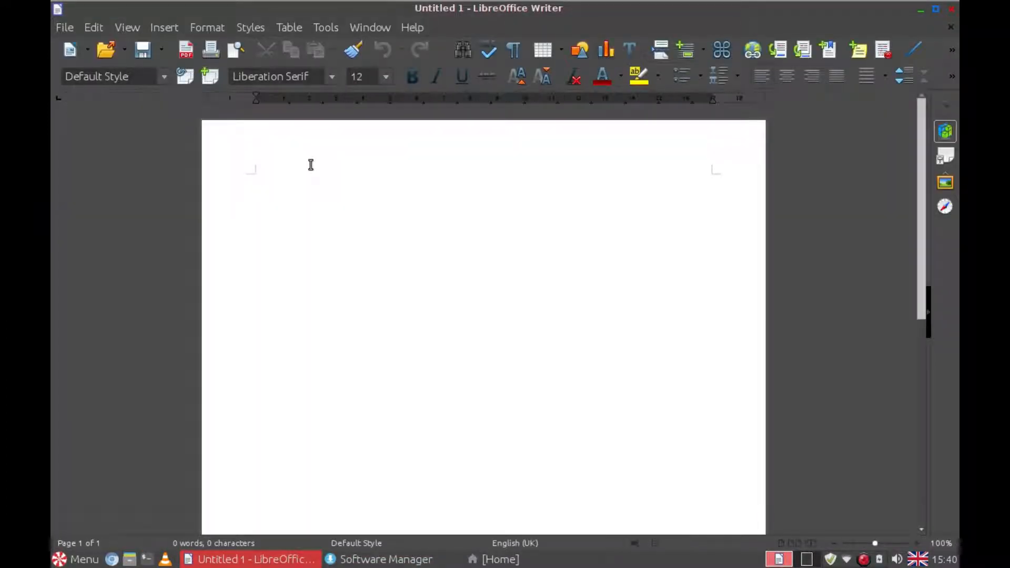
- Look through the fonts available in Writer and set the document's font to Verdana
{"action": "left_click", "coordinate": [331, 74]}
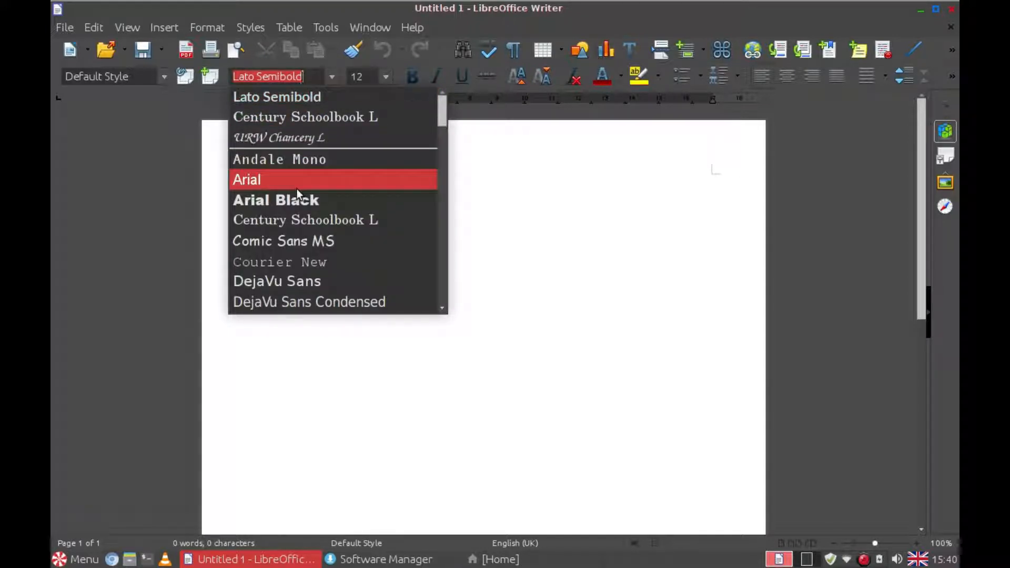
{"action": "scroll", "coordinate": [299, 202], "scroll_direction": "down", "scroll_amount": 2}
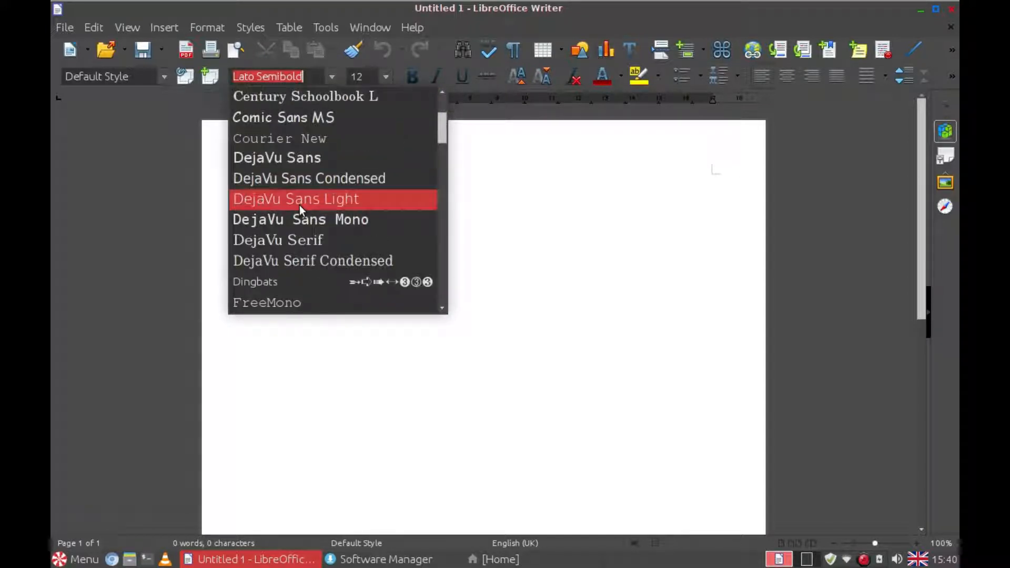
{"action": "scroll", "coordinate": [300, 203], "scroll_direction": "down", "scroll_amount": 20}
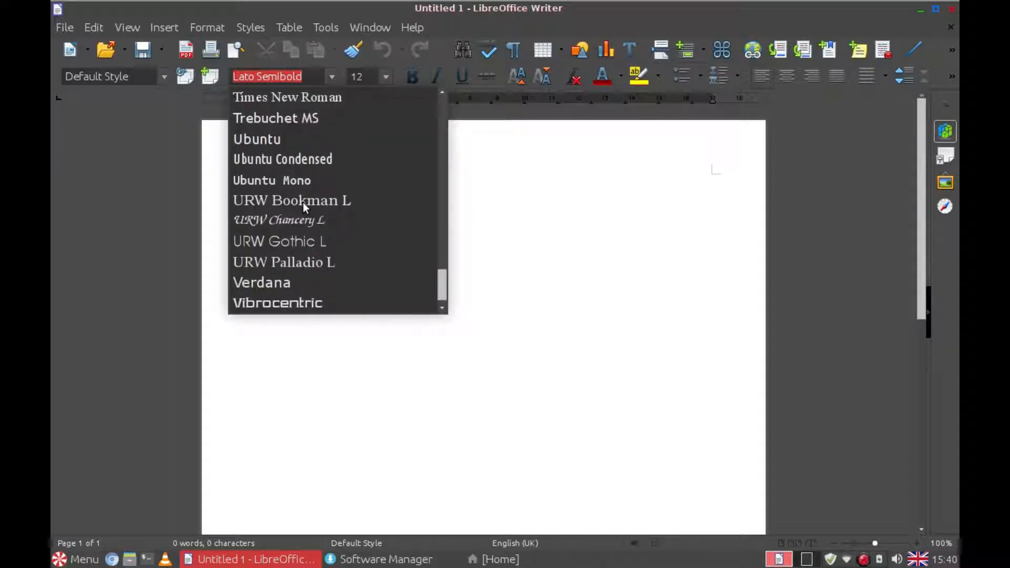
{"action": "scroll", "coordinate": [324, 206], "scroll_direction": "up", "scroll_amount": 1}
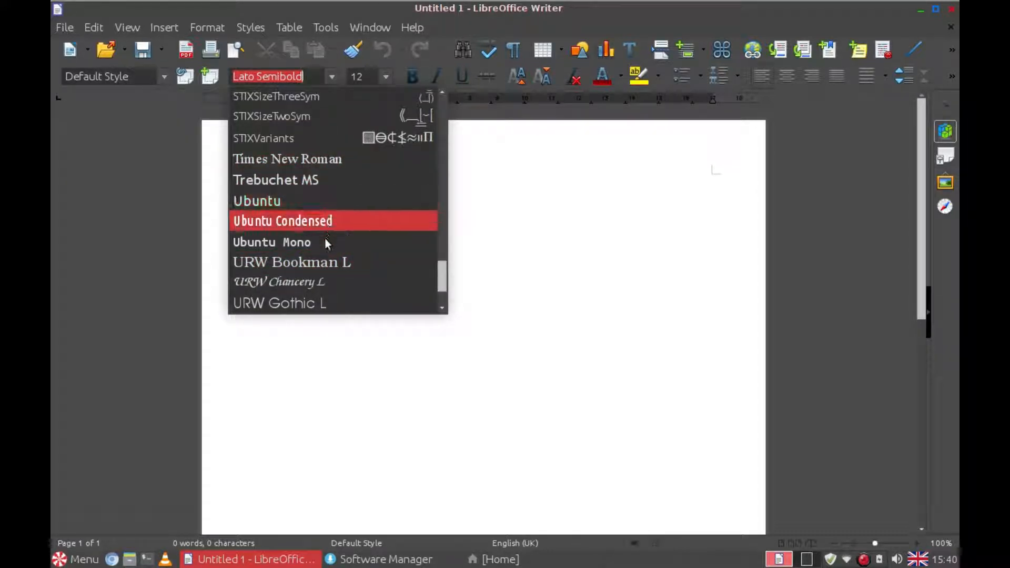
{"action": "scroll", "coordinate": [327, 250], "scroll_direction": "down", "scroll_amount": 1}
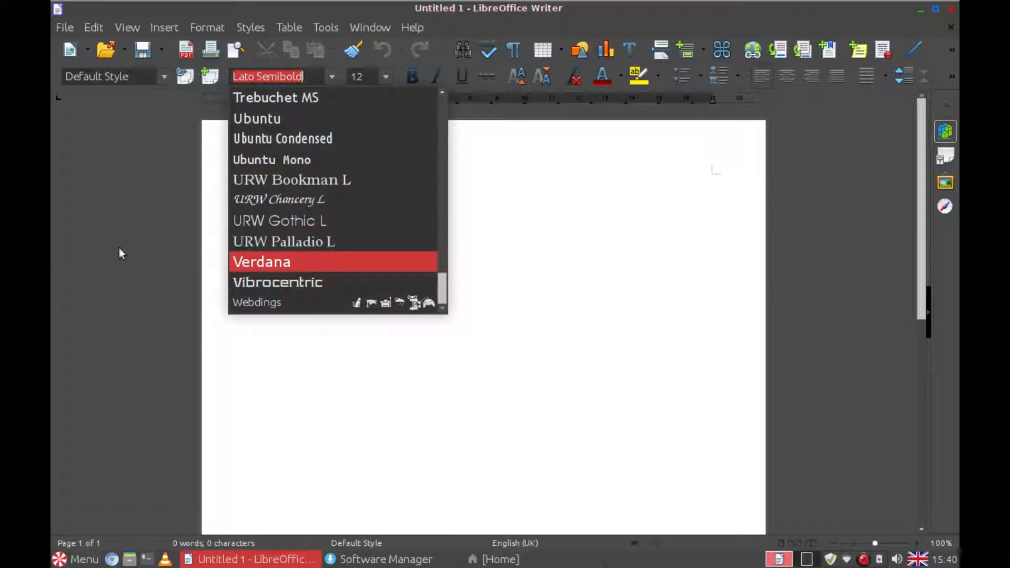
{"action": "left_click", "coordinate": [263, 262]}
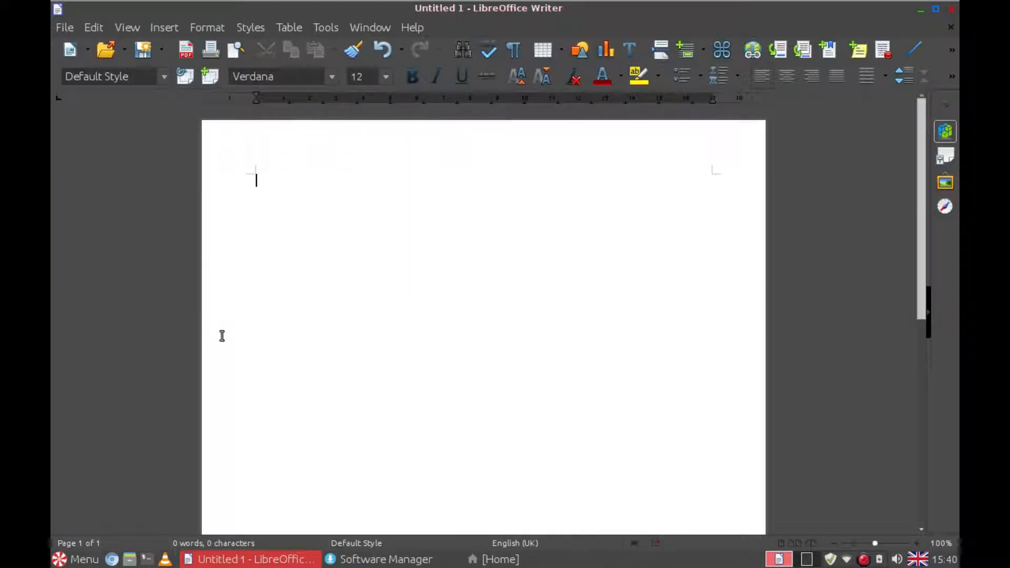
- Enter the misspelled word "Expnsive" and correct it to the suggested spelling "Expensive"
{"action": "type", "text": "Expnsive"}
{"action": "right_click", "coordinate": [273, 182]}
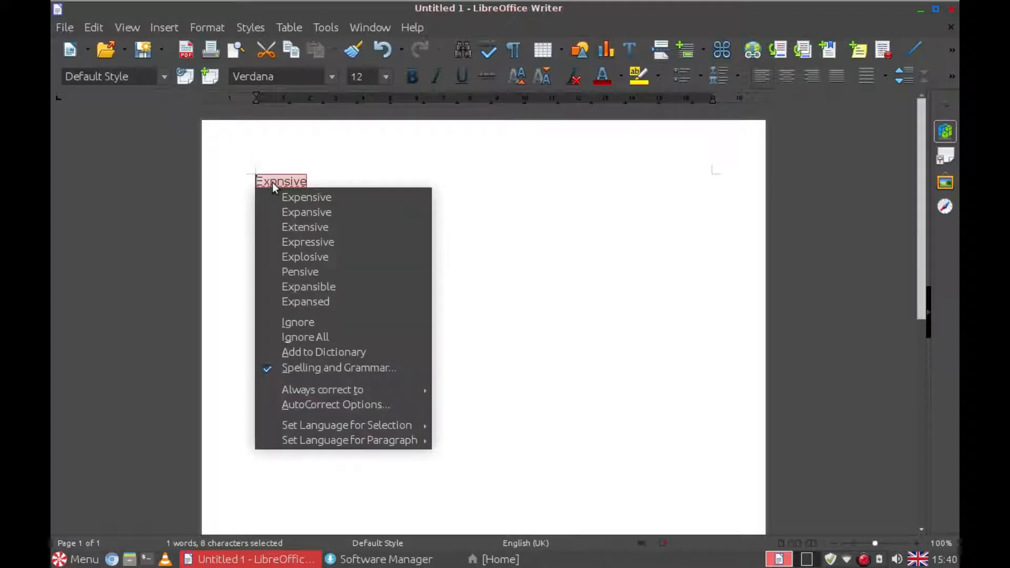
{"action": "left_click", "coordinate": [346, 197]}
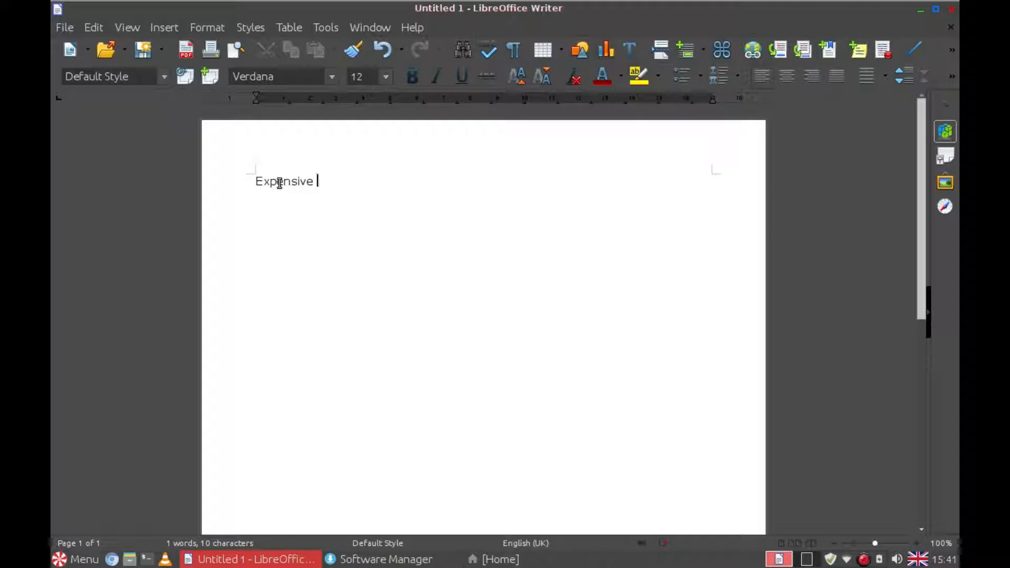
- Check whether the thesaurus is available in Writer, and close the document without saving its changes
{"action": "left_click", "coordinate": [325, 27]}
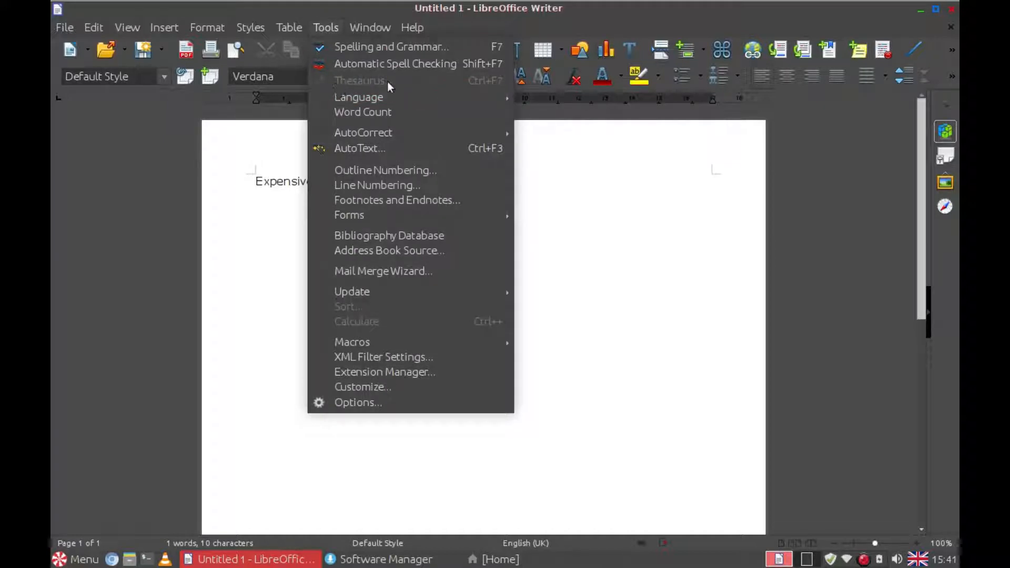
{"action": "left_click", "coordinate": [624, 270]}
{"action": "key", "text": "ctrl+q"}
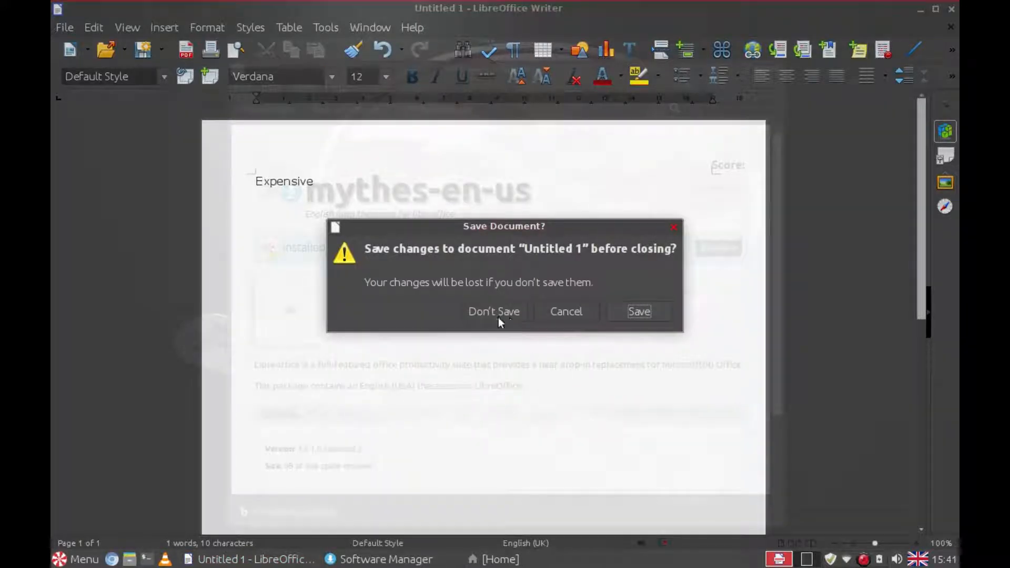
{"action": "left_click", "coordinate": [484, 314]}
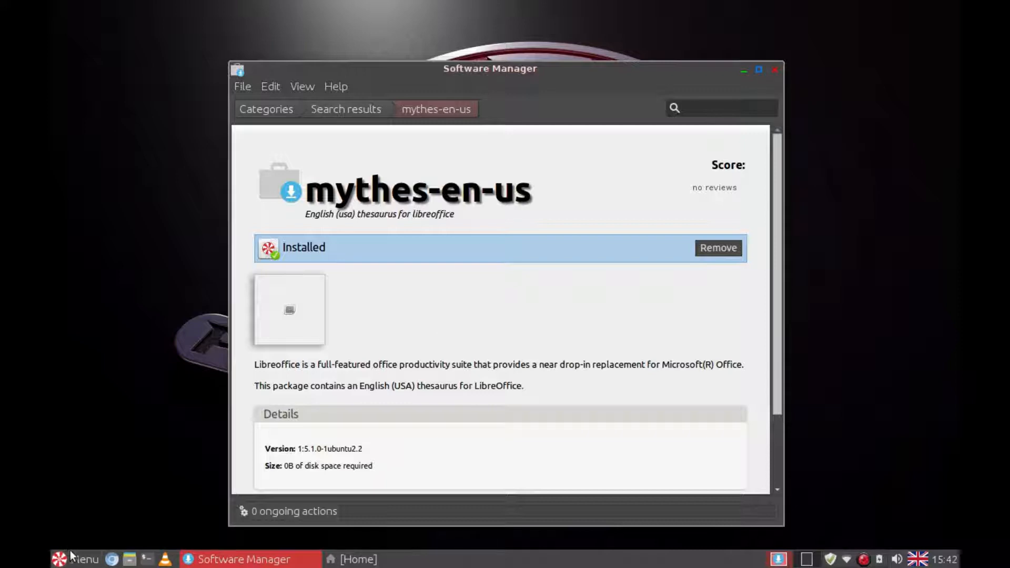
- Open the file manager and browse through the file system to the mythes folder in /usr/share
{"action": "left_click", "coordinate": [126, 561]}
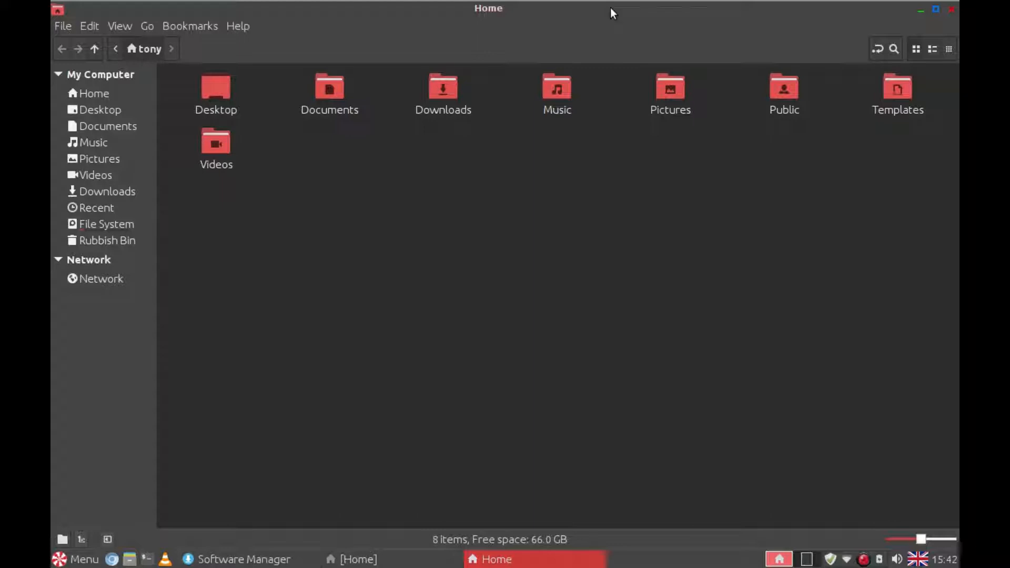
{"action": "left_click", "coordinate": [94, 52]}
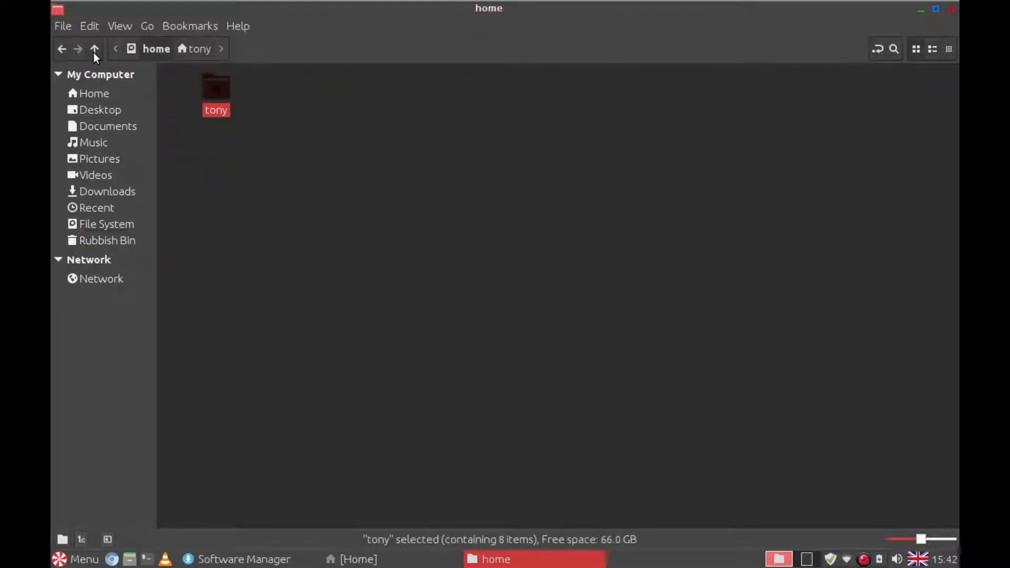
{"action": "left_click", "coordinate": [94, 53]}
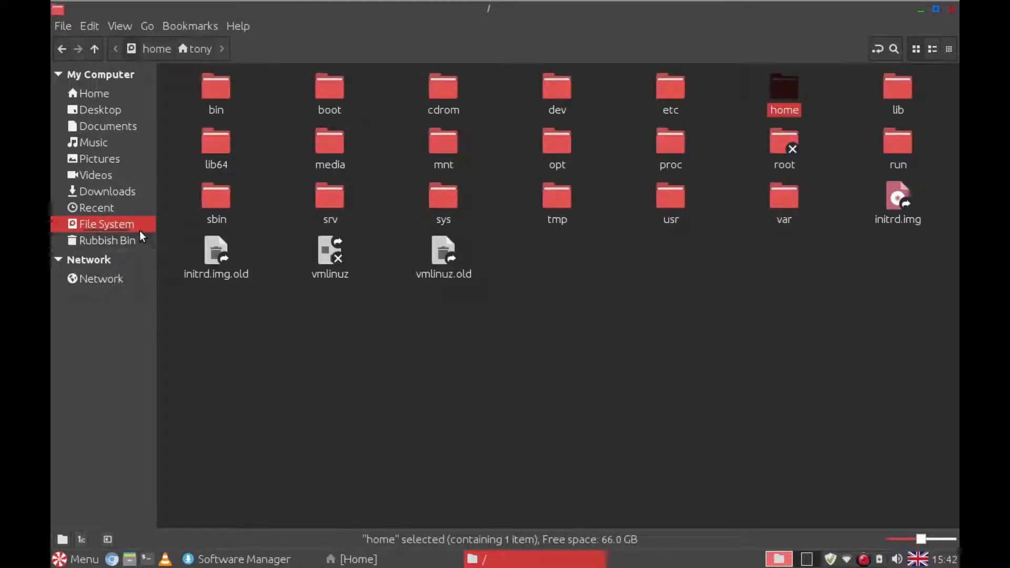
{"action": "double_click", "coordinate": [672, 202]}
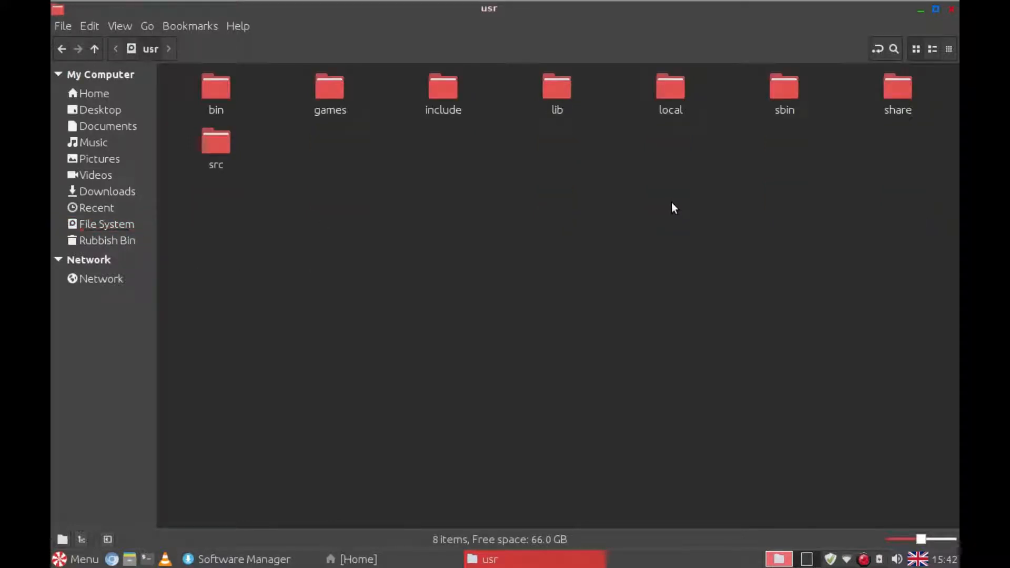
{"action": "double_click", "coordinate": [899, 89]}
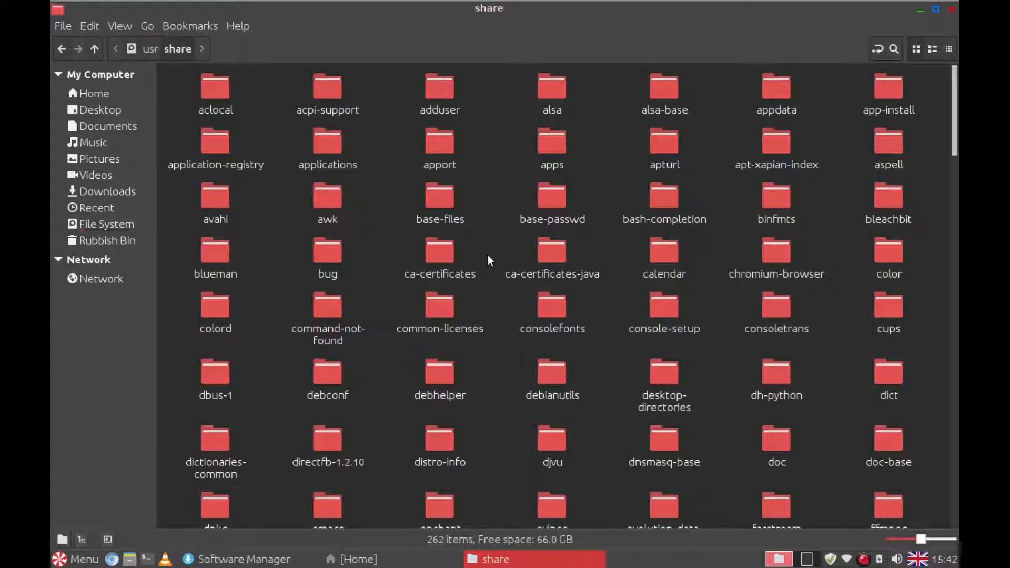
{"action": "scroll", "coordinate": [489, 246], "scroll_direction": "down", "scroll_amount": 10}
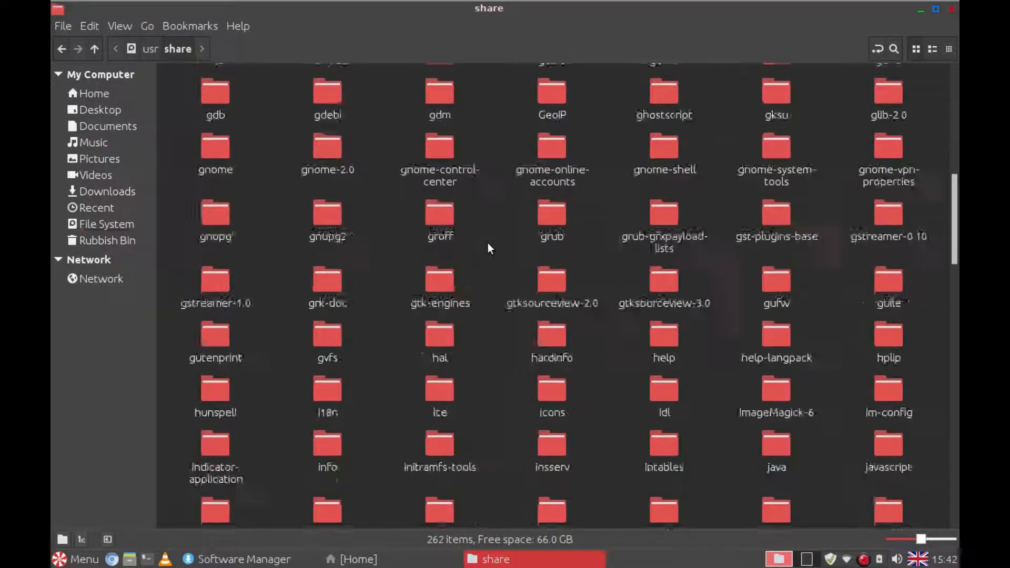
{"action": "scroll", "coordinate": [489, 248], "scroll_direction": "down", "scroll_amount": 12}
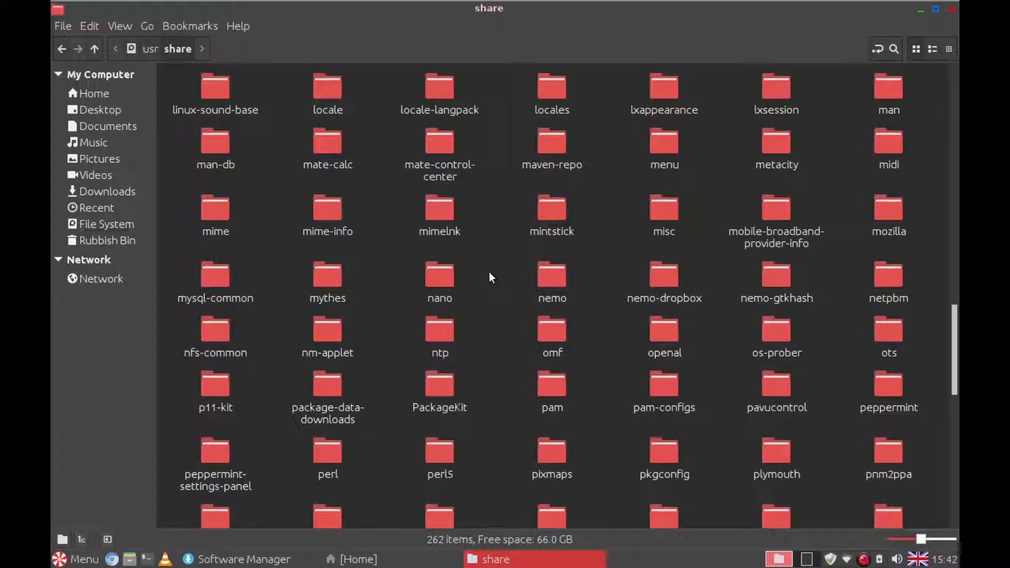
- Open the mythes folder as root, authenticating with the account password
{"action": "left_click", "coordinate": [327, 279]}
{"action": "right_click", "coordinate": [328, 279]}
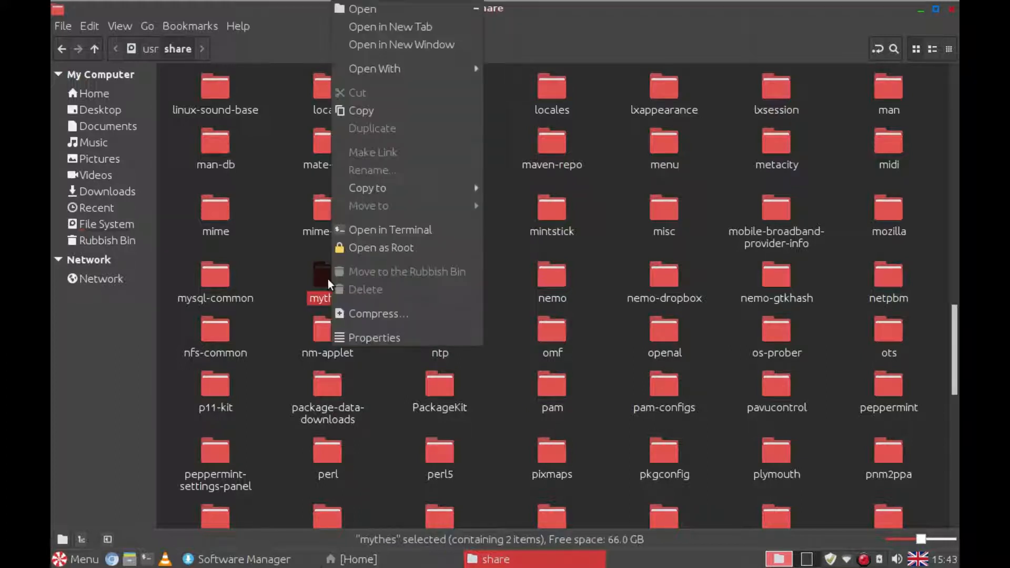
{"action": "left_click", "coordinate": [383, 252]}
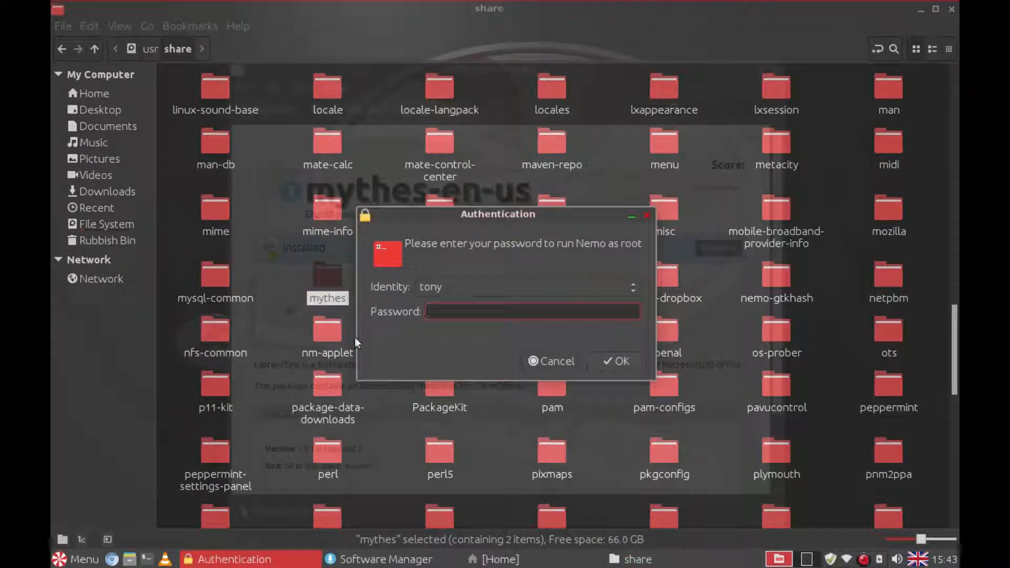
{"action": "type", "text": "••••"}
{"action": "key", "text": "Return"}
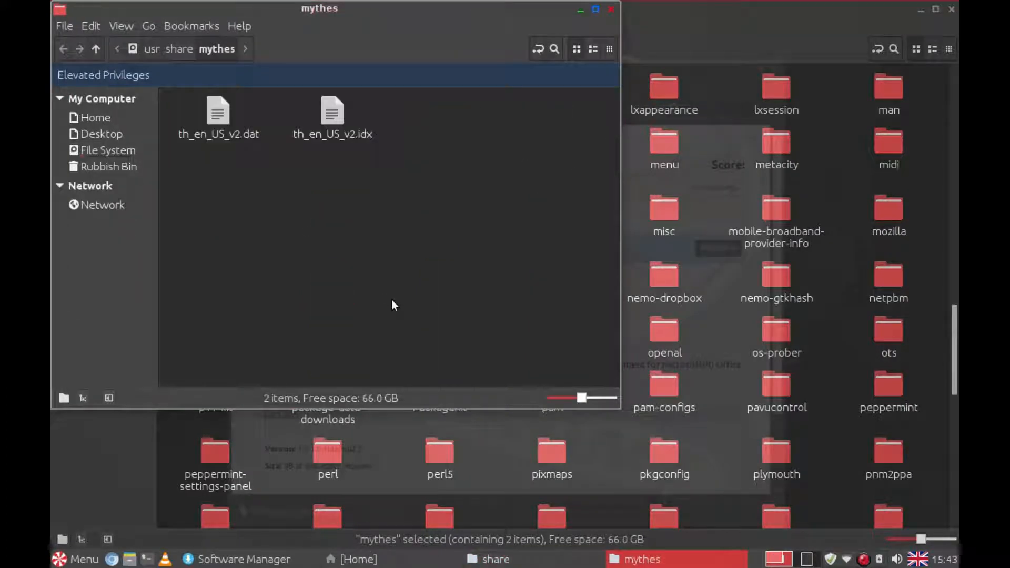
- Create a new folder named OLD inside the mythes folder
{"action": "right_click", "coordinate": [234, 195]}
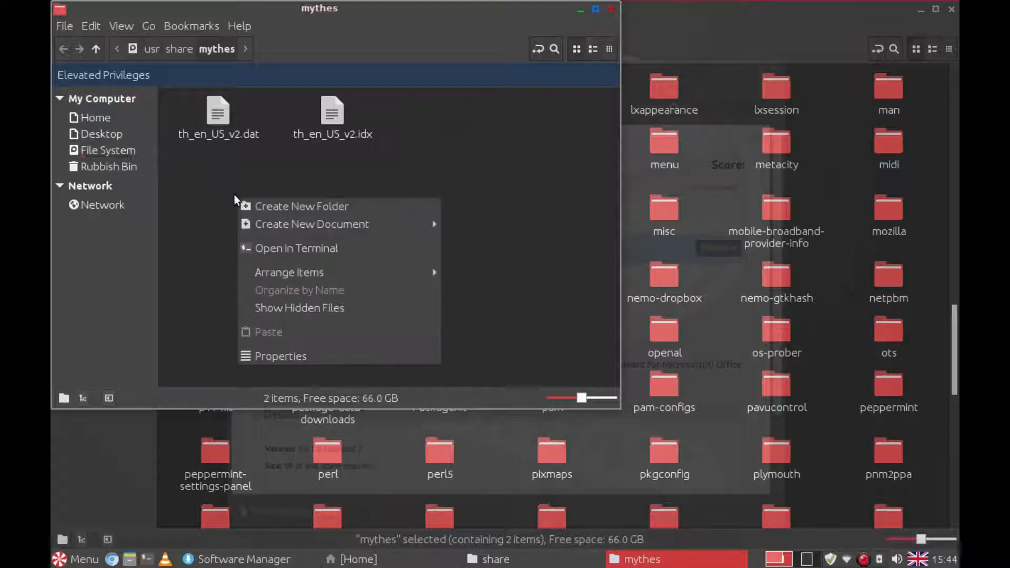
{"action": "left_click", "coordinate": [270, 204]}
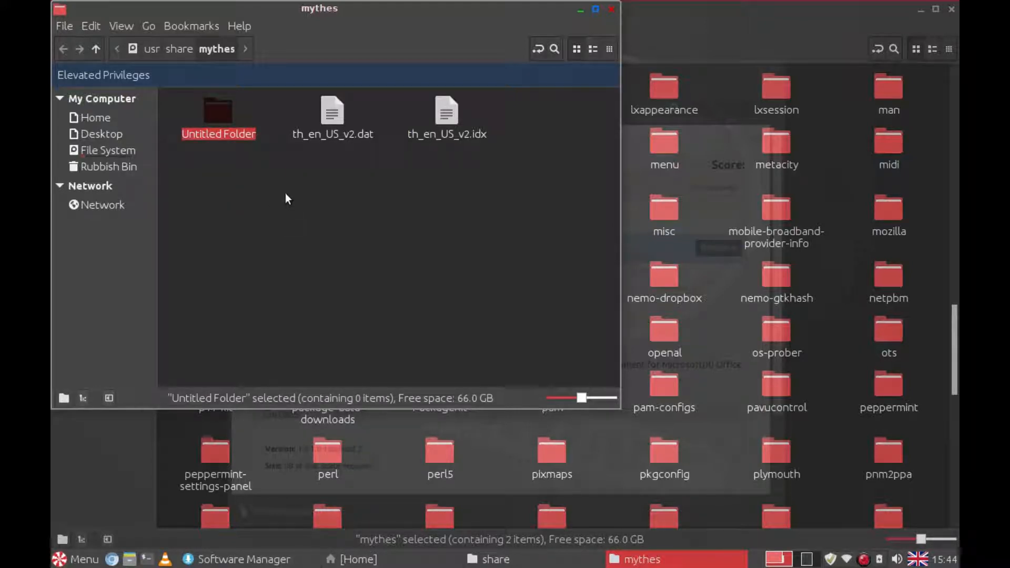
{"action": "type", "text": "OL"}
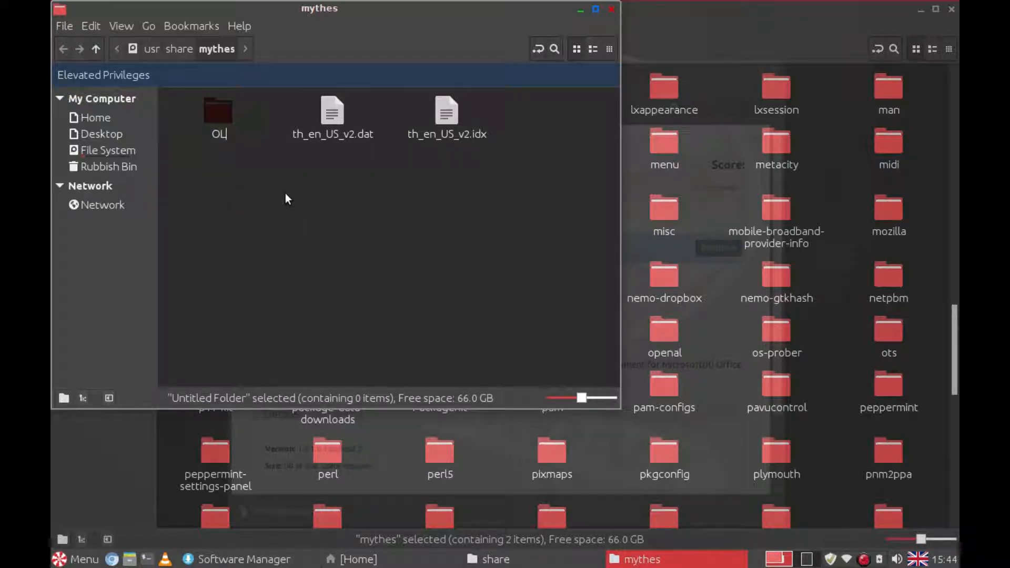
{"action": "type", "text": "D"}
{"action": "key", "text": "Escape"}
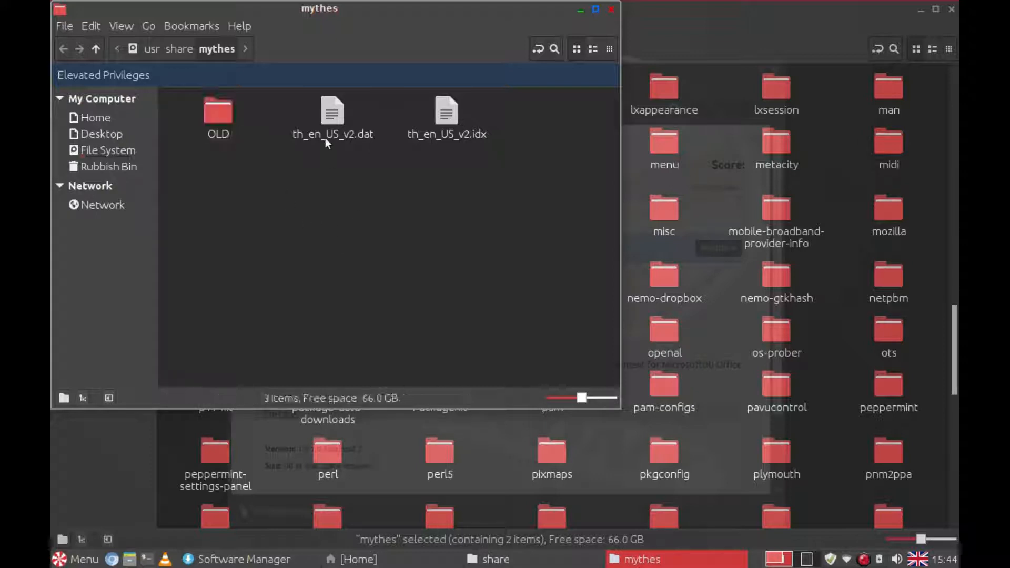
- Duplicate th_en_US_v2.dat and th_en_US_v2.idx and move both copies into the OLD folder
{"action": "right_click", "coordinate": [332, 116]}
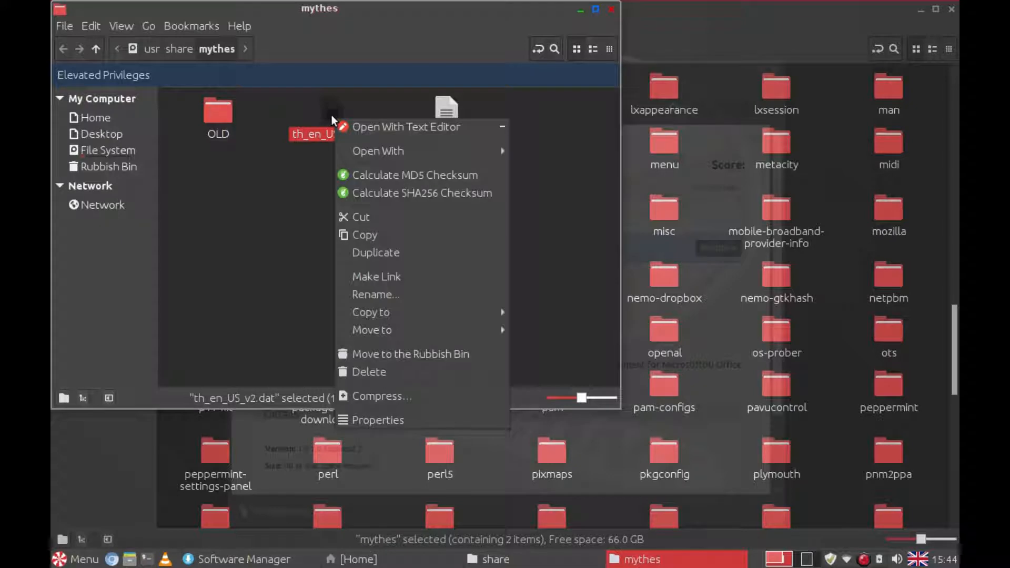
{"action": "left_click", "coordinate": [377, 251]}
{"action": "right_click", "coordinate": [447, 116]}
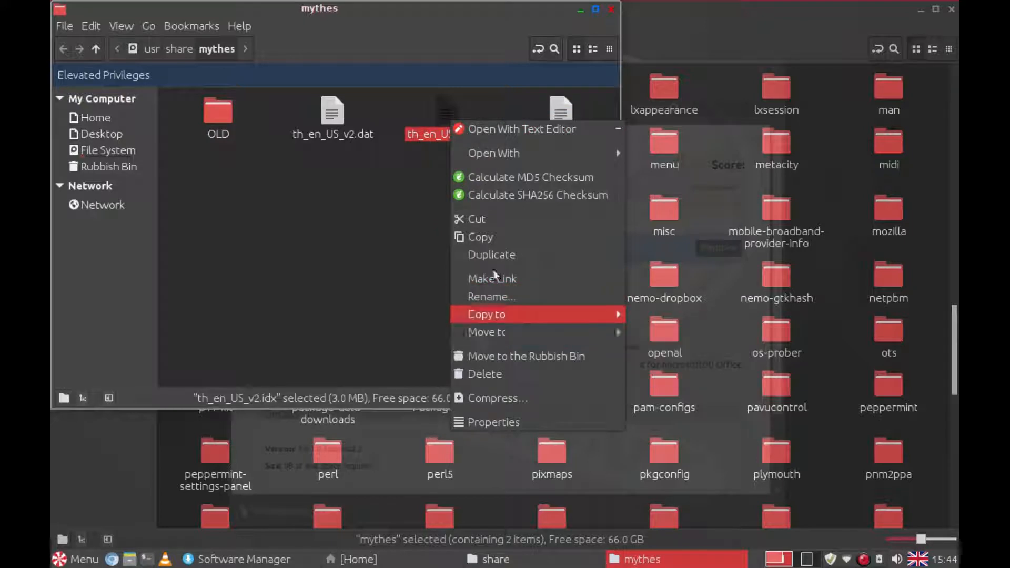
{"action": "left_click", "coordinate": [497, 255]}
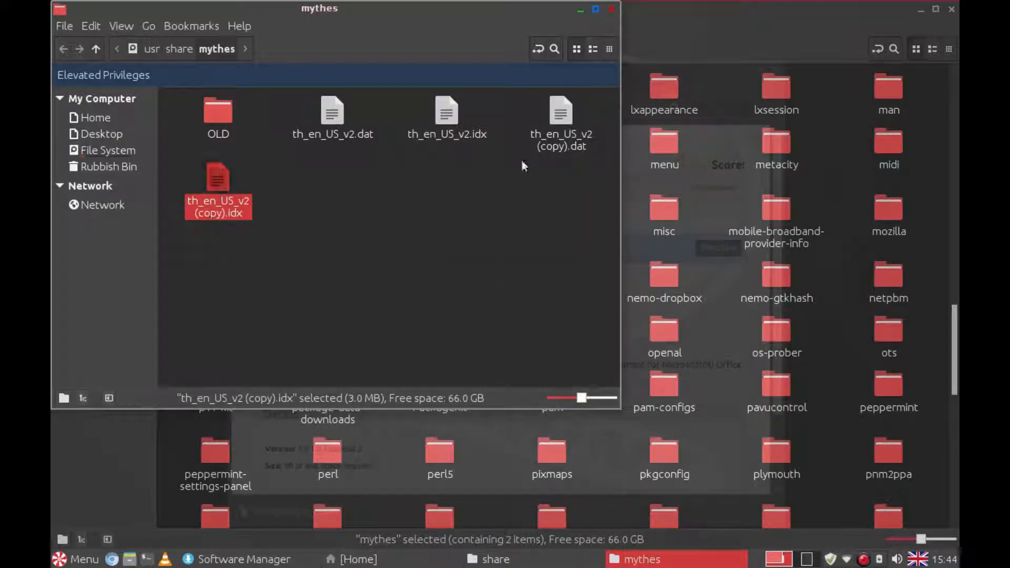
{"action": "left_click_drag", "start_coordinate": [213, 184], "coordinate": [218, 112]}
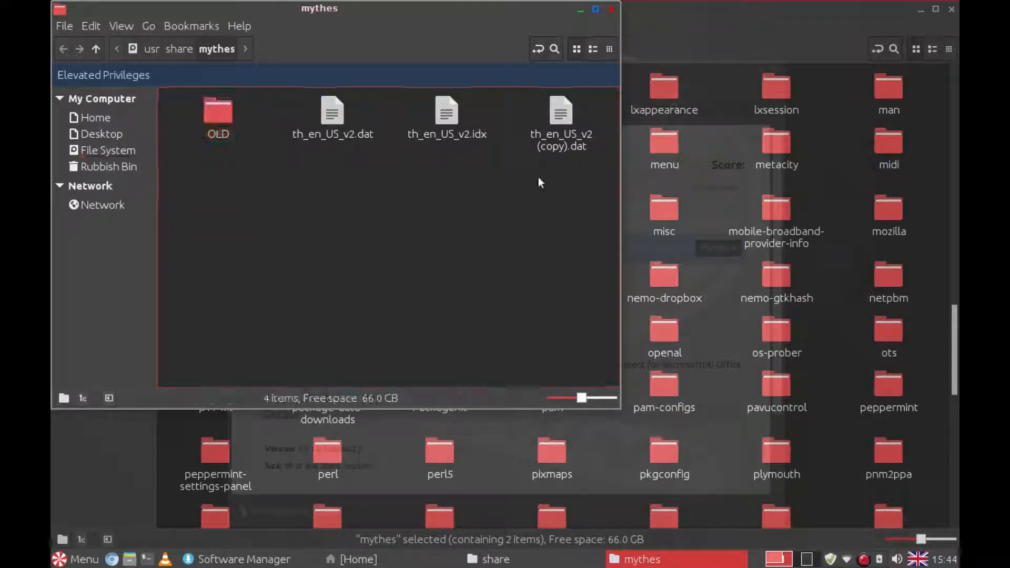
{"action": "left_click_drag", "start_coordinate": [561, 113], "coordinate": [232, 118]}
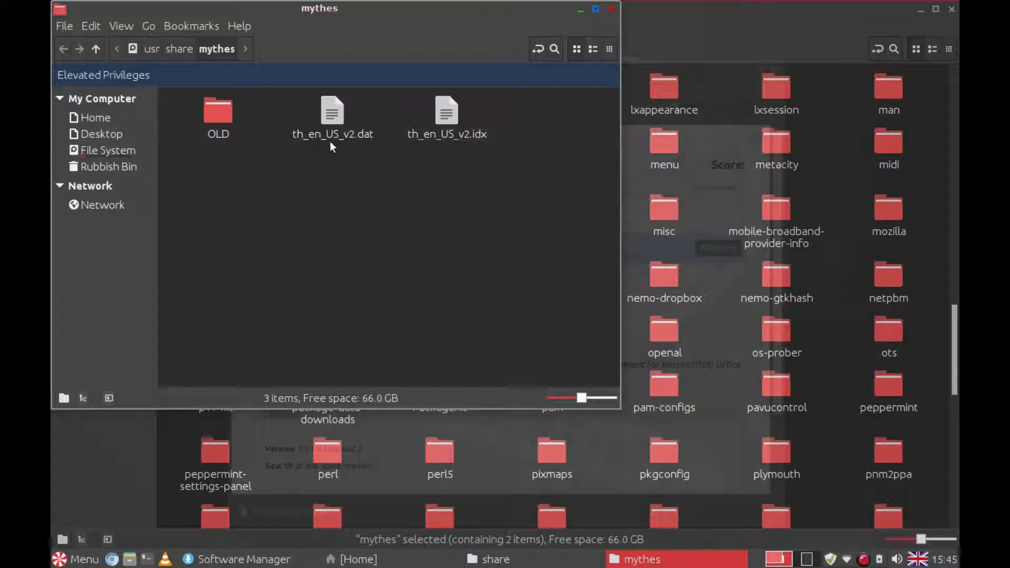
- Create links to th_en_US_v2.dat and th_en_US_v2.idx inside the mythes folder
{"action": "right_click", "coordinate": [330, 112]}
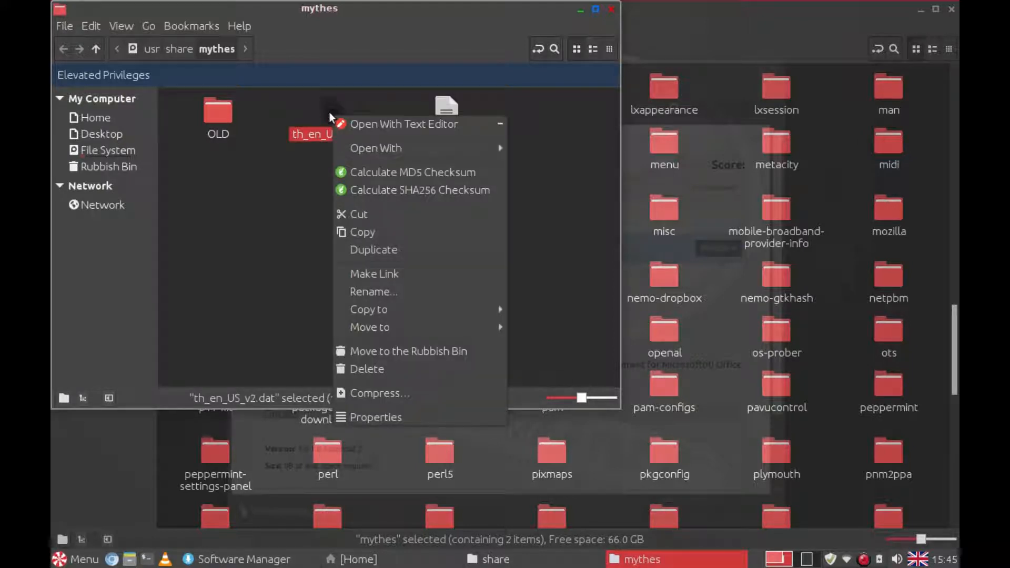
{"action": "left_click", "coordinate": [377, 275]}
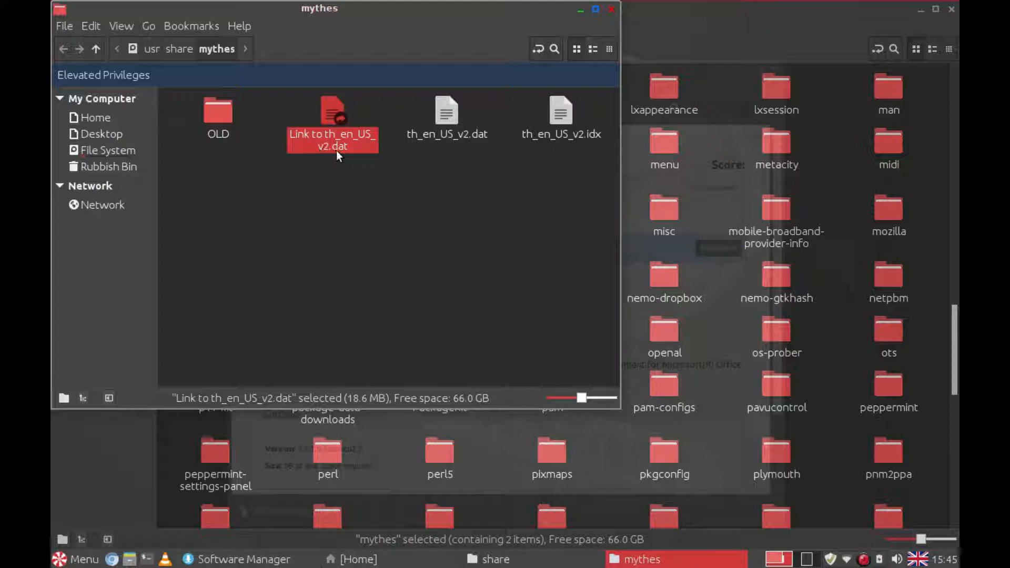
{"action": "right_click", "coordinate": [559, 116]}
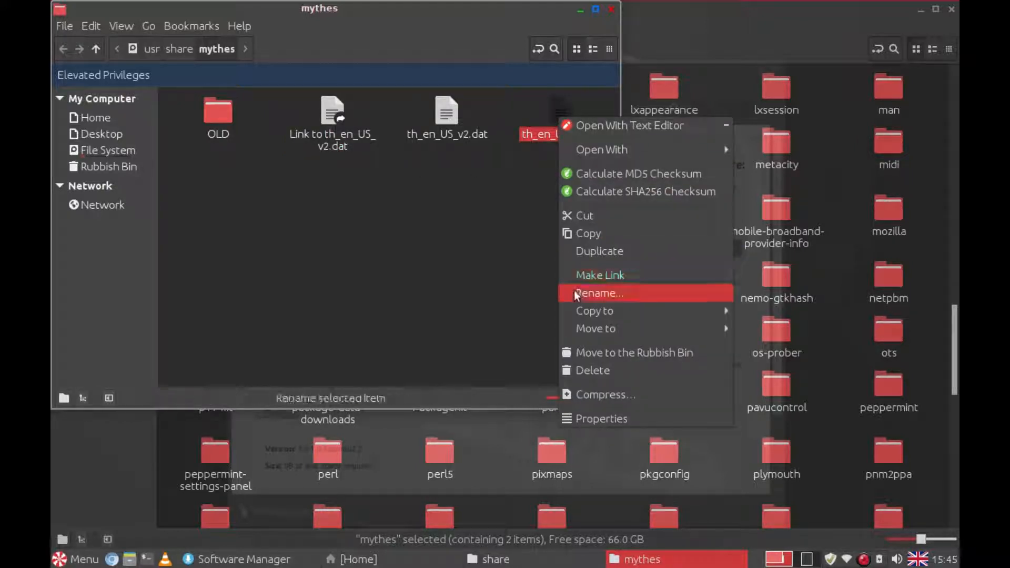
{"action": "left_click", "coordinate": [588, 270]}
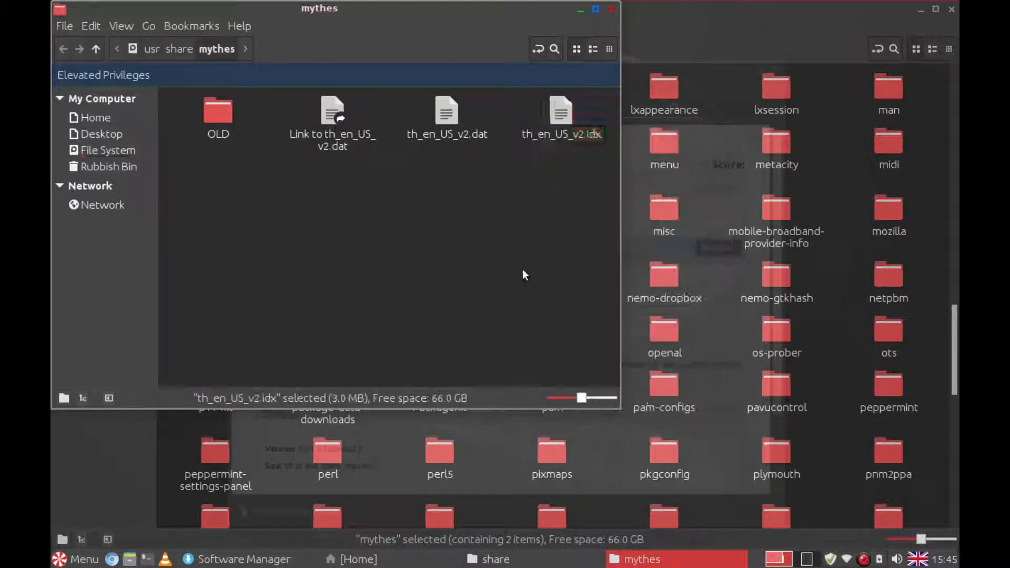
- Rename the link to the US .dat file as th_en_GB_v2.dat
{"action": "right_click", "coordinate": [329, 113]}
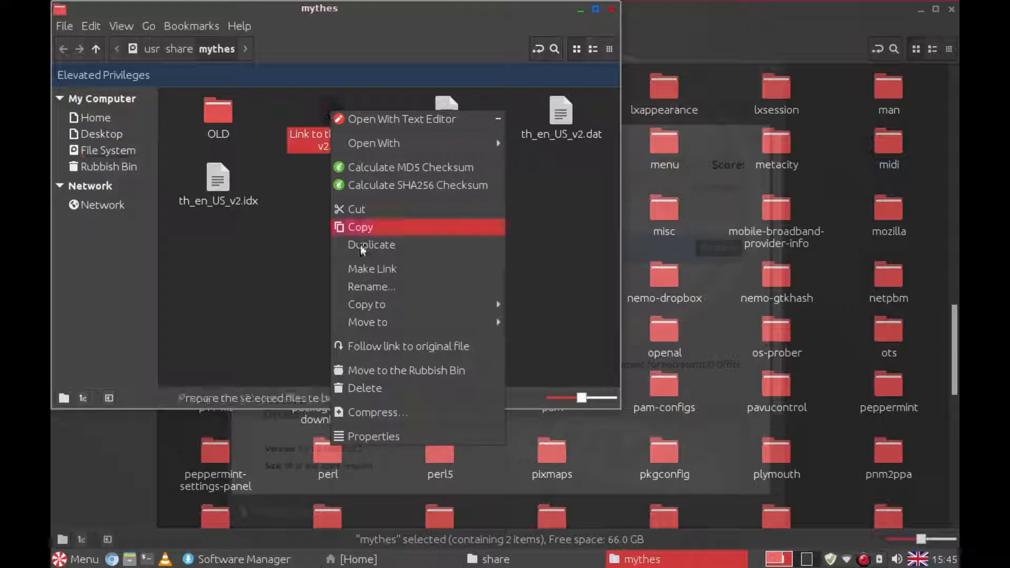
{"action": "left_click", "coordinate": [358, 288]}
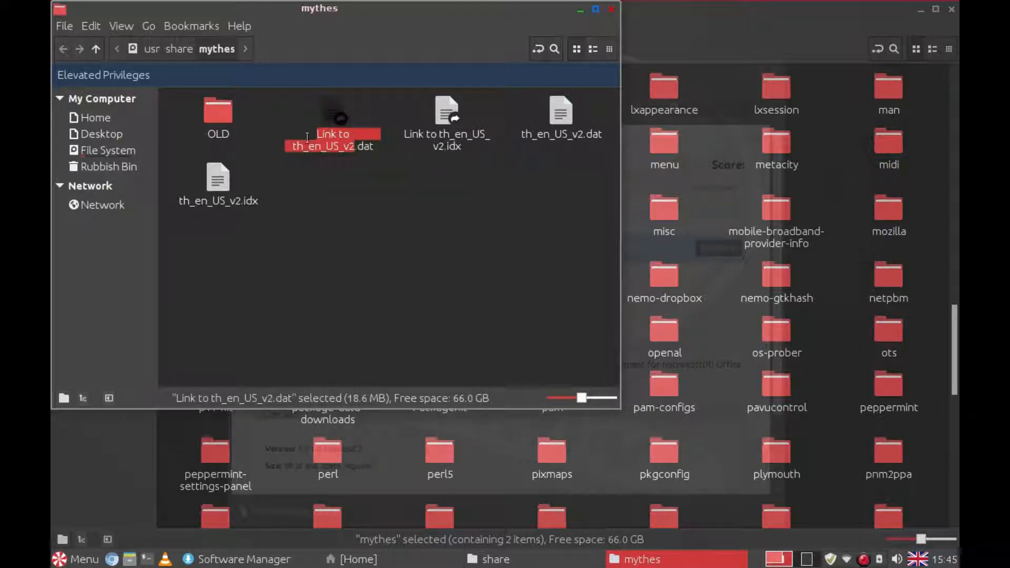
{"action": "key", "text": "Home"}
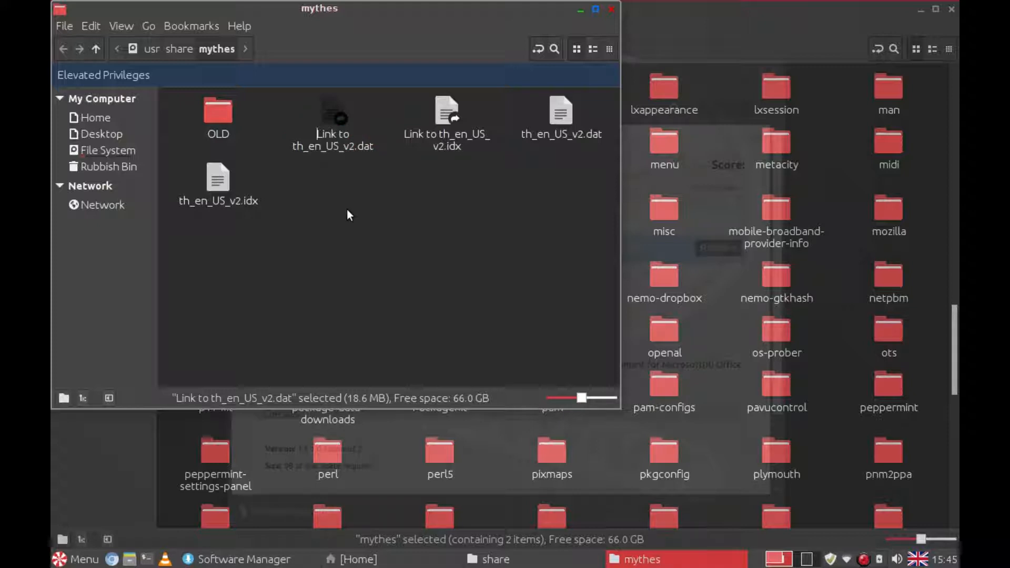
{"action": "key", "text": "Delete"}
{"action": "key", "text": "Delete"}
{"action": "key", "text": "Delete"}
{"action": "key", "text": "Delete"}
{"action": "key", "text": "Delete"}
{"action": "key", "text": "Delete"}
{"action": "key", "text": "Delete"}
{"action": "key", "text": "Delete"}
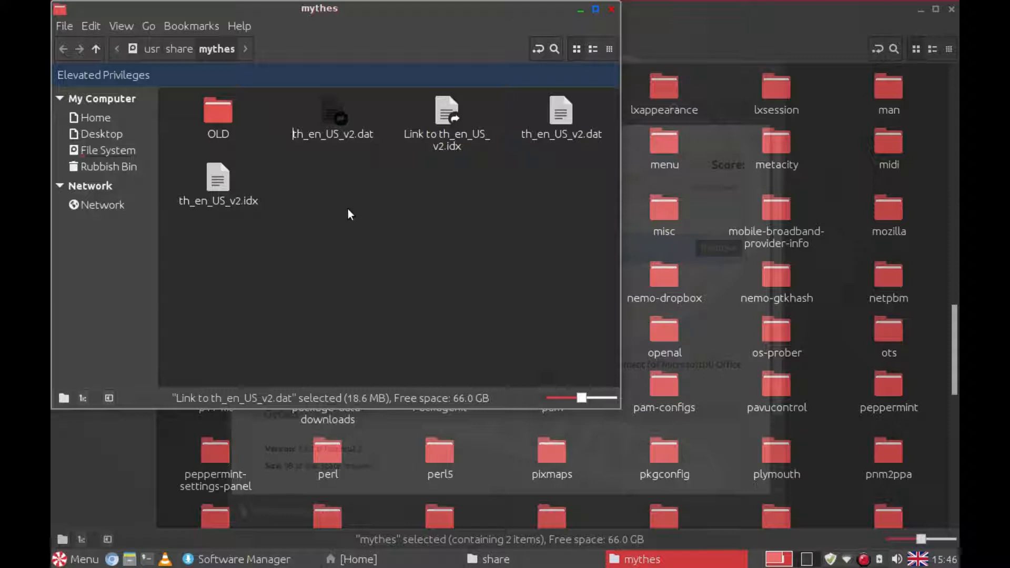
{"action": "key", "text": "Right"}
{"action": "key", "text": "Right"}
{"action": "key", "text": "Right"}
{"action": "key", "text": "Right"}
{"action": "key", "text": "Right"}
{"action": "key", "text": "Right"}
{"action": "key", "text": "Right"}
{"action": "key", "text": "Right"}
{"action": "key", "text": "BackSpace"}
{"action": "key", "text": "BackSpace"}
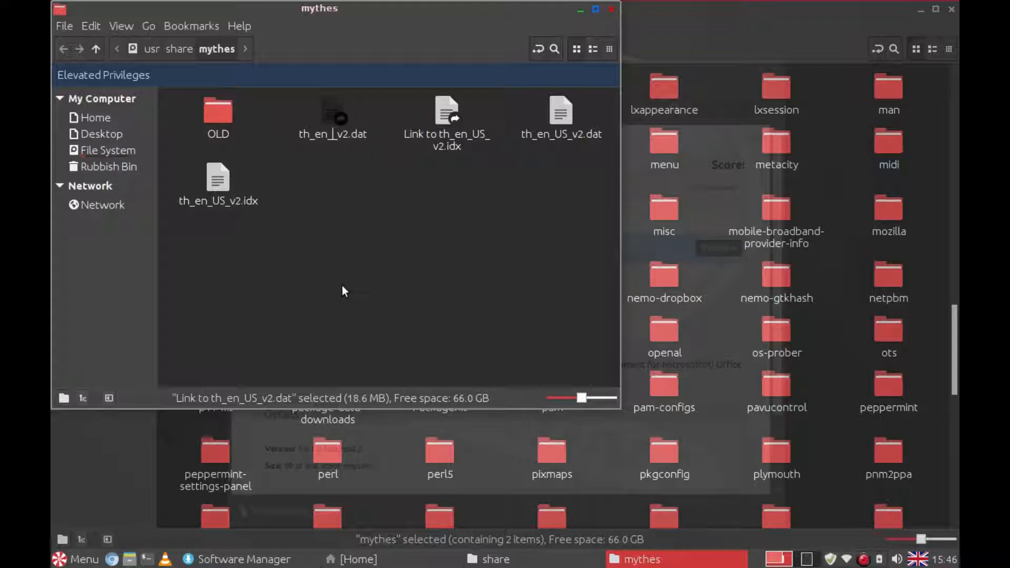
{"action": "type", "text": "GB"}
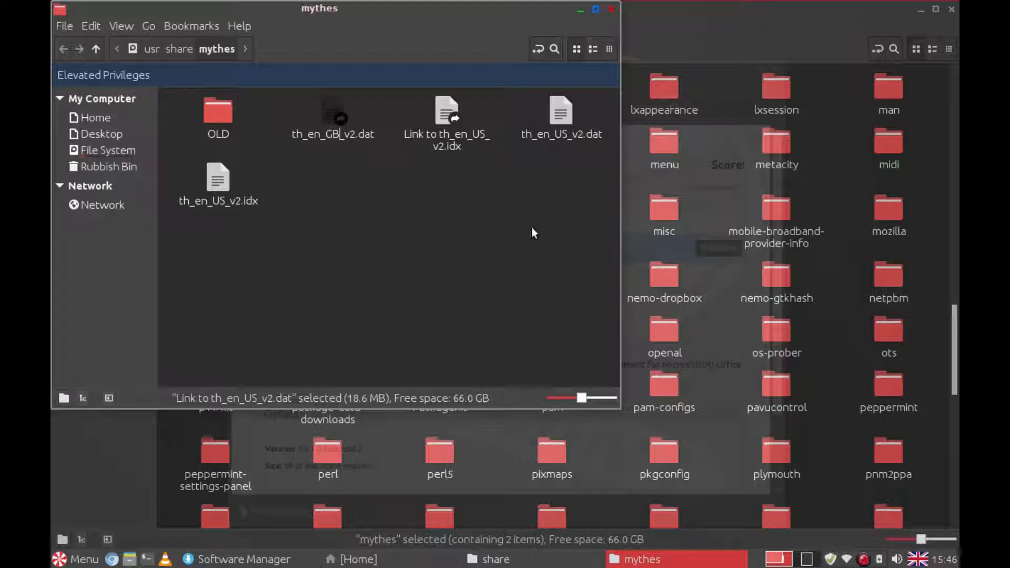
{"action": "left_click", "coordinate": [441, 118]}
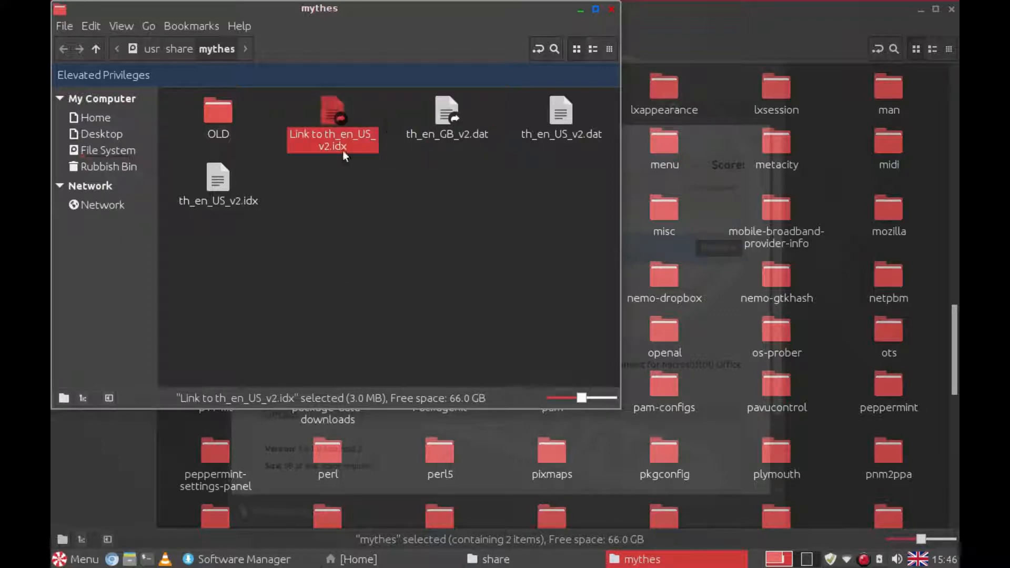
- Rename the link to the US .idx file as th_en_GB_v2.idx
{"action": "right_click", "coordinate": [332, 137]}
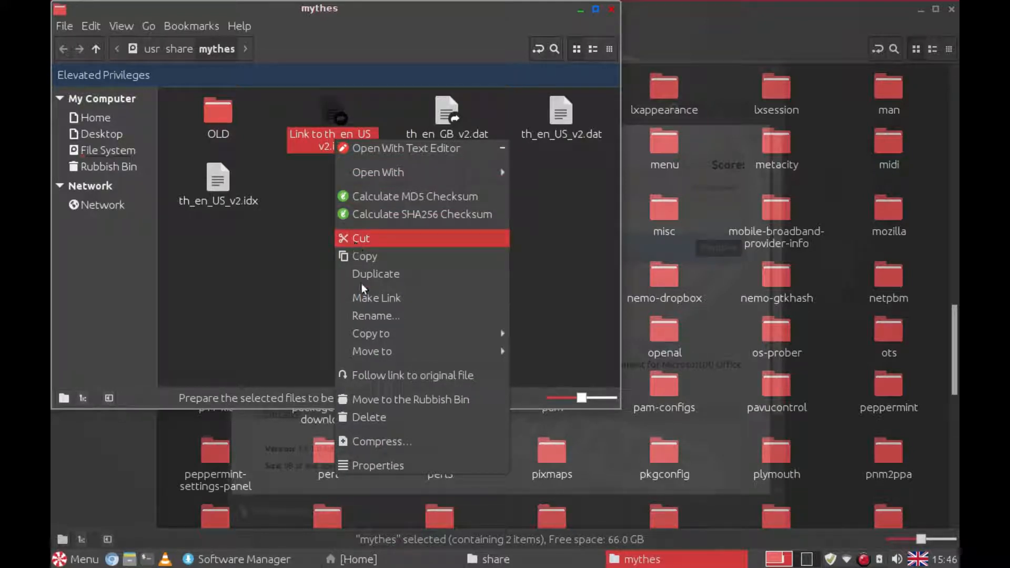
{"action": "left_click", "coordinate": [363, 316]}
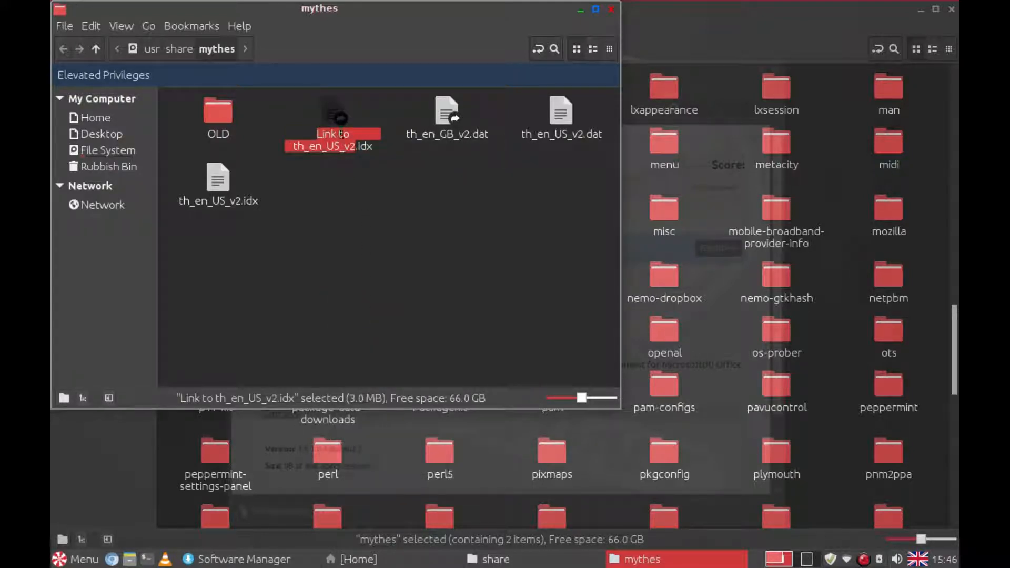
{"action": "key", "text": "Home"}
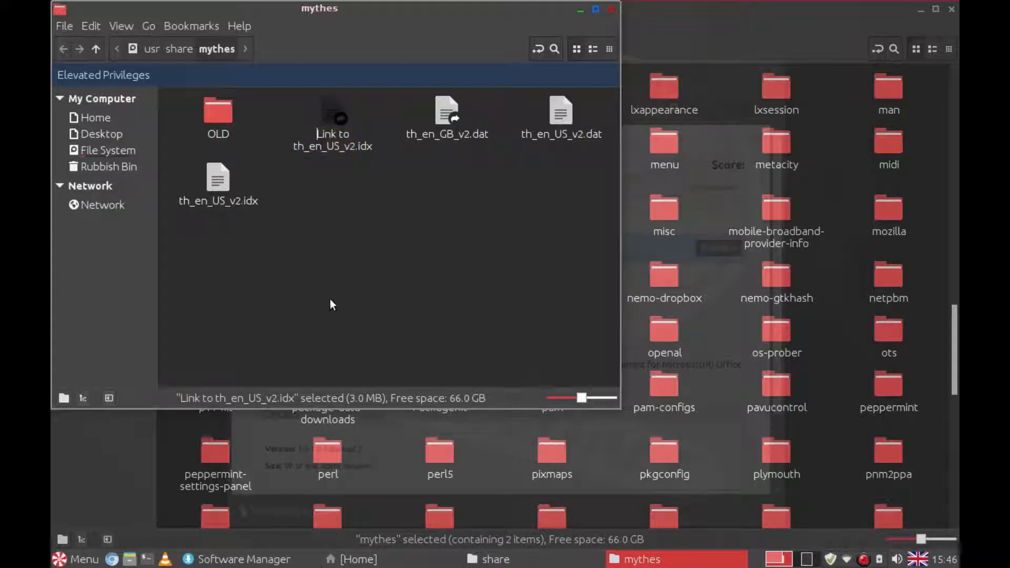
{"action": "key", "text": "Delete"}
{"action": "key", "text": "Delete"}
{"action": "key", "text": "Delete"}
{"action": "key", "text": "Delete"}
{"action": "key", "text": "Delete"}
{"action": "key", "text": "Delete"}
{"action": "key", "text": "Delete"}
{"action": "key", "text": "Delete"}
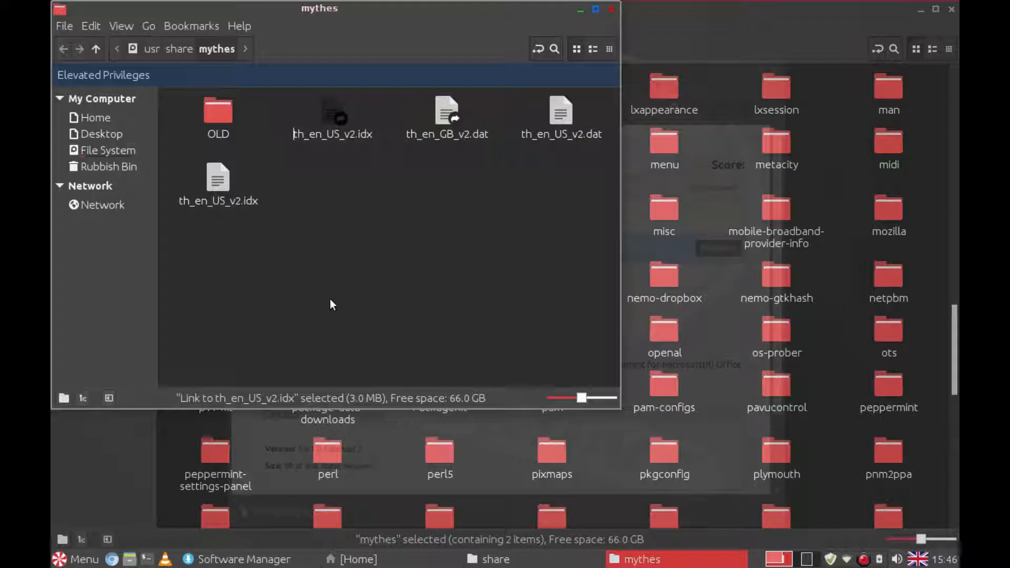
{"action": "key", "text": "Right"}
{"action": "key", "text": "Right"}
{"action": "key", "text": "Right"}
{"action": "key", "text": "Right"}
{"action": "key", "text": "Right"}
{"action": "key", "text": "Right"}
{"action": "key", "text": "Right"}
{"action": "key", "text": "BackSpace"}
{"action": "key", "text": "BackSpace"}
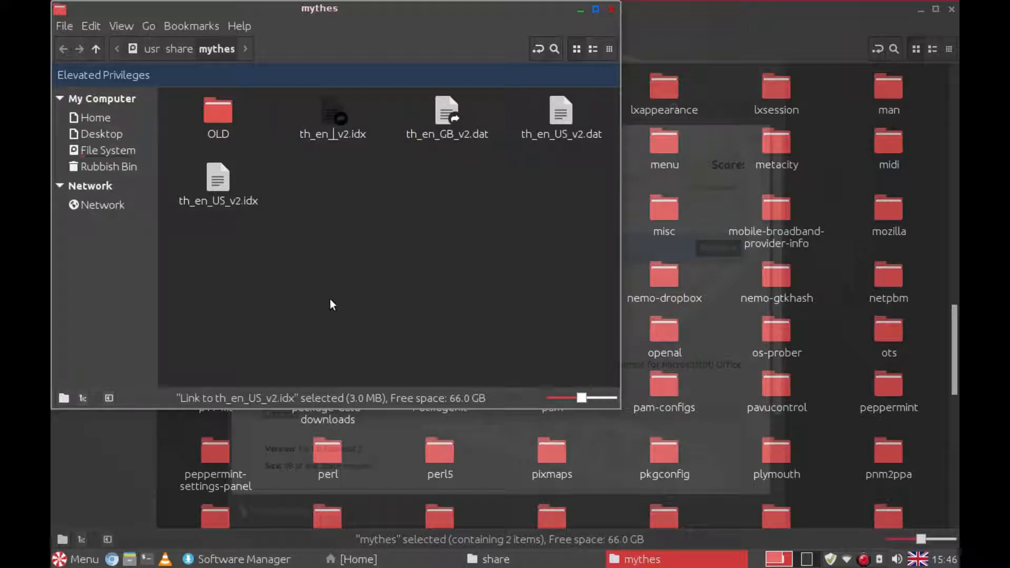
{"action": "type", "text": "GB"}
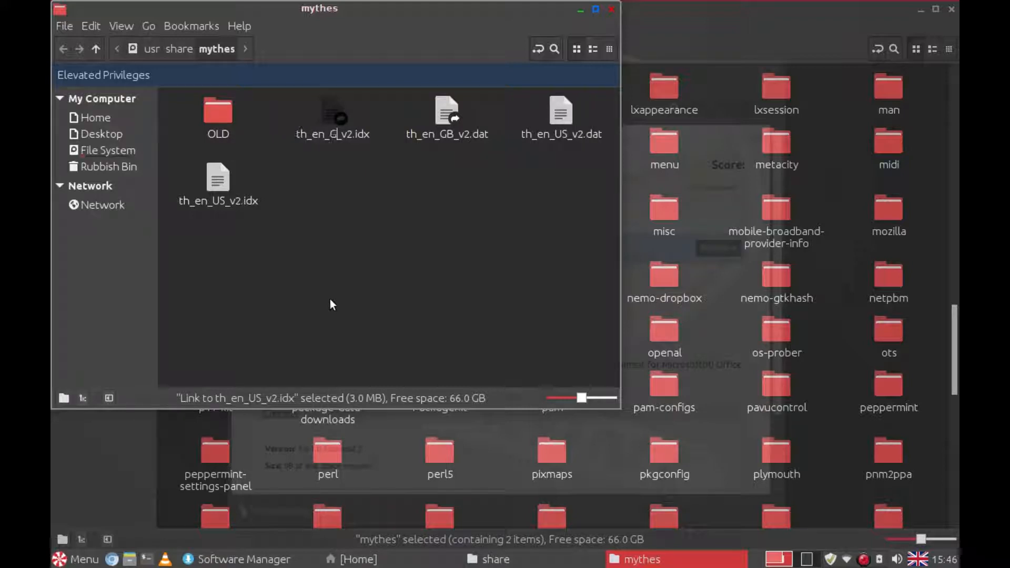
{"action": "left_click", "coordinate": [333, 298]}
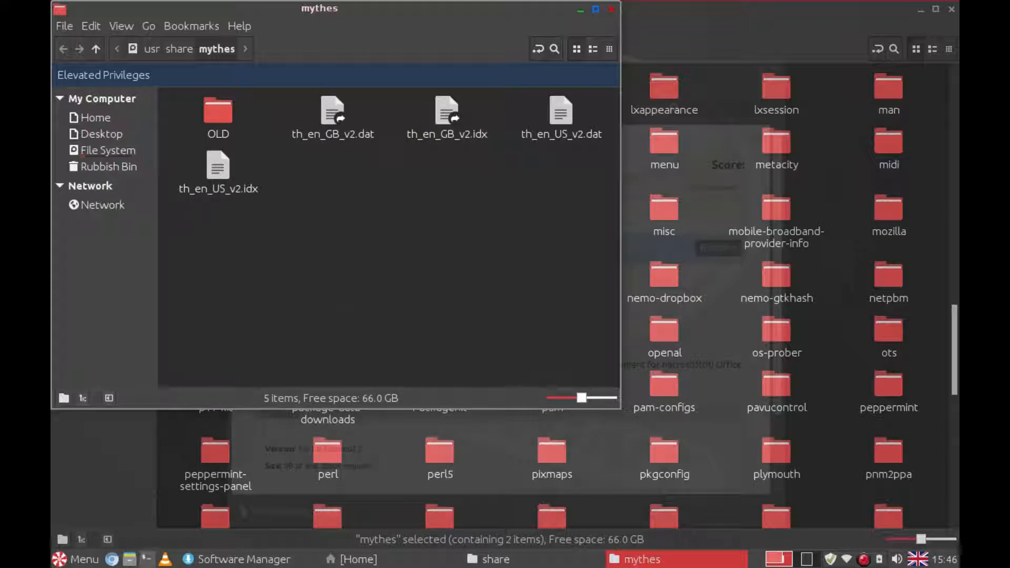
- Switch to a new LibreOffice Writer document and check whether the Thesaurus command is available
{"action": "left_click", "coordinate": [98, 558]}
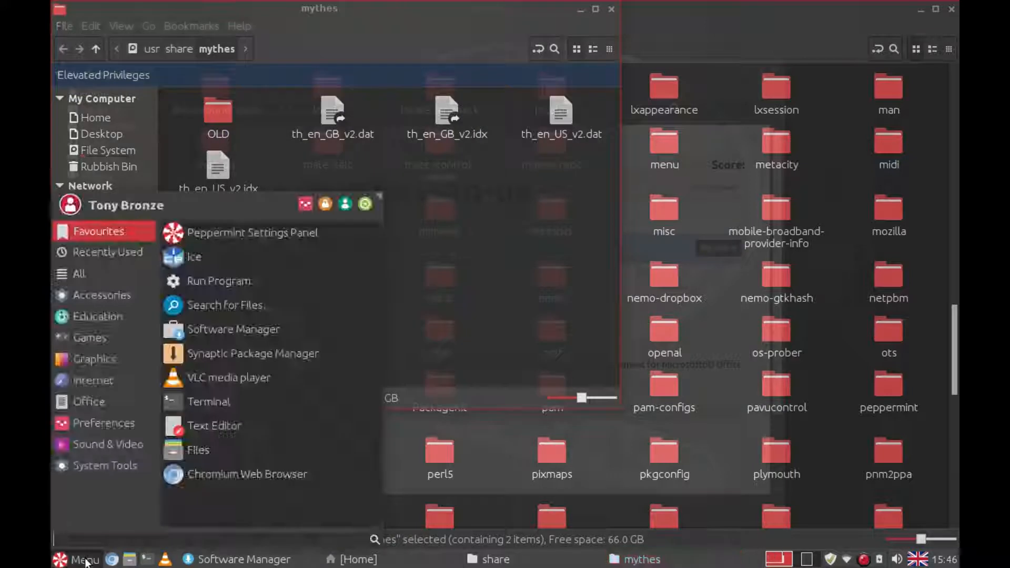
{"action": "left_click", "coordinate": [100, 403]}
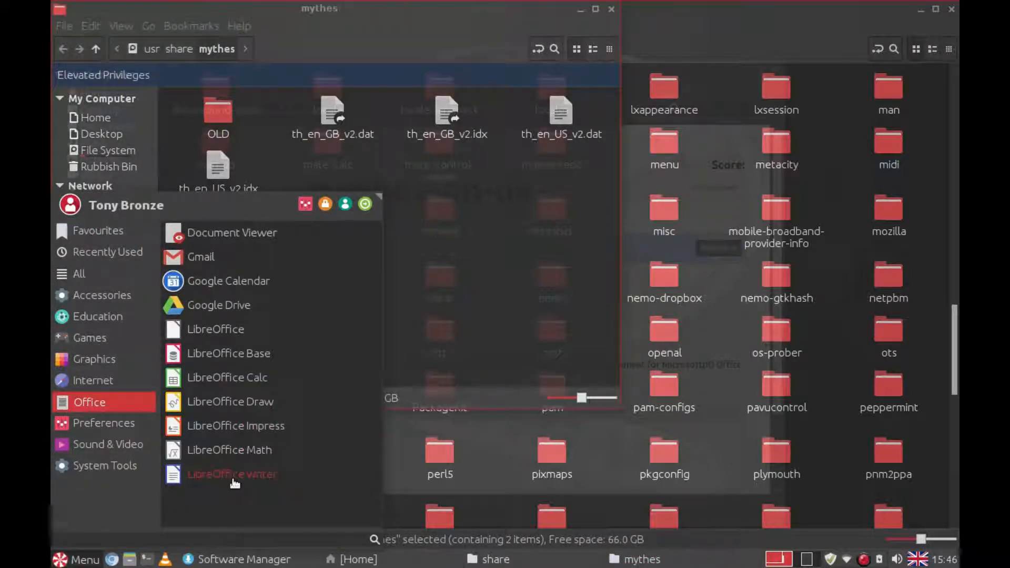
{"action": "left_click", "coordinate": [236, 473]}
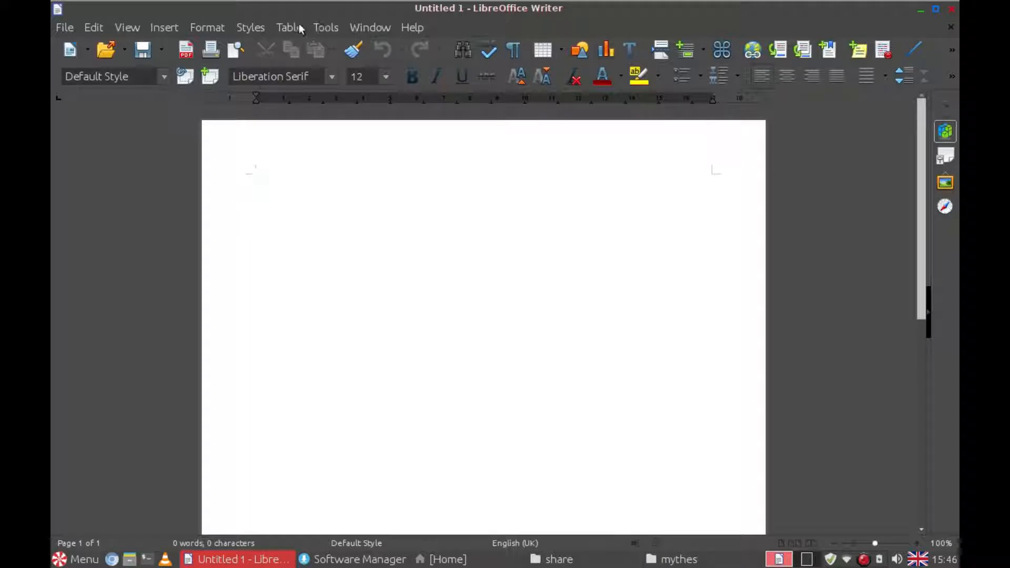
{"action": "left_click", "coordinate": [322, 26]}
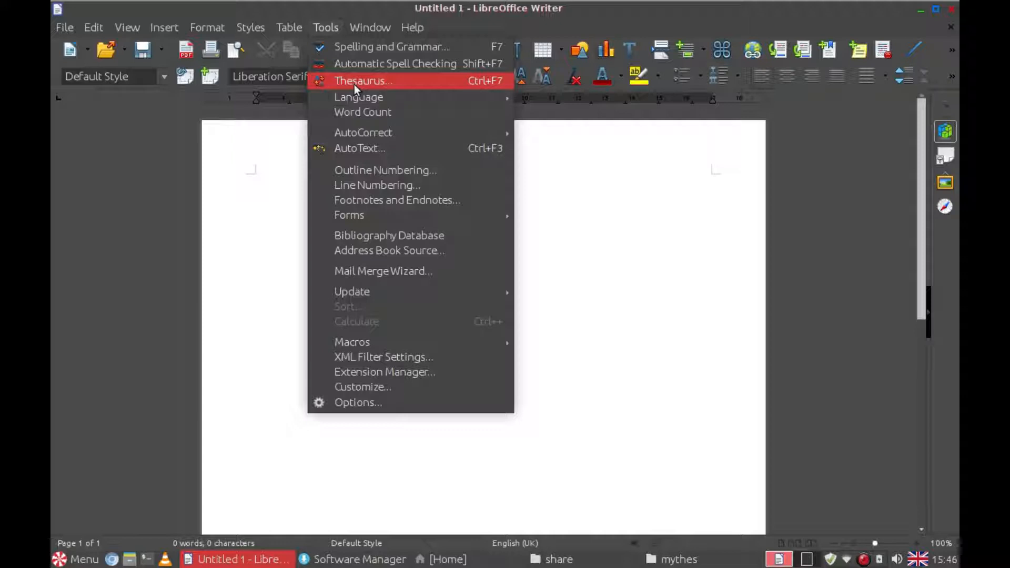
{"action": "left_click", "coordinate": [252, 180]}
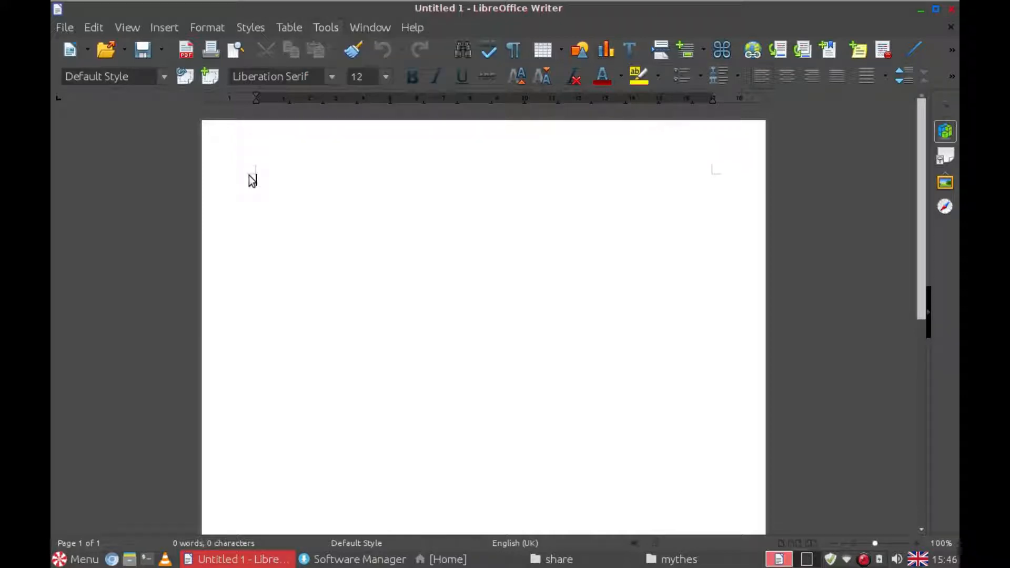
- Write the word "Expensive" in the document and look up its synonyms without replacing it
{"action": "type", "text": "Expensive"}
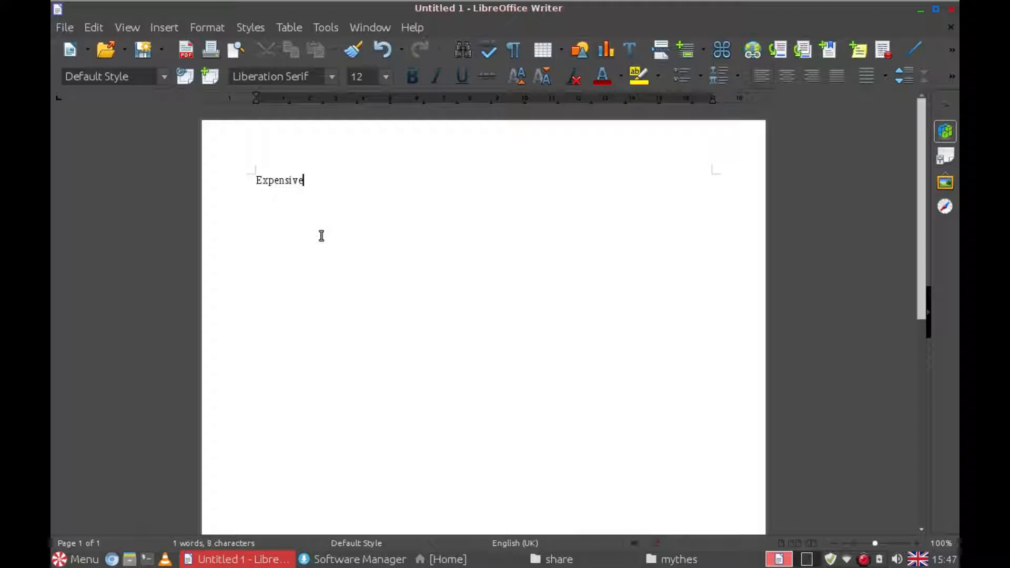
{"action": "right_click", "coordinate": [268, 179]}
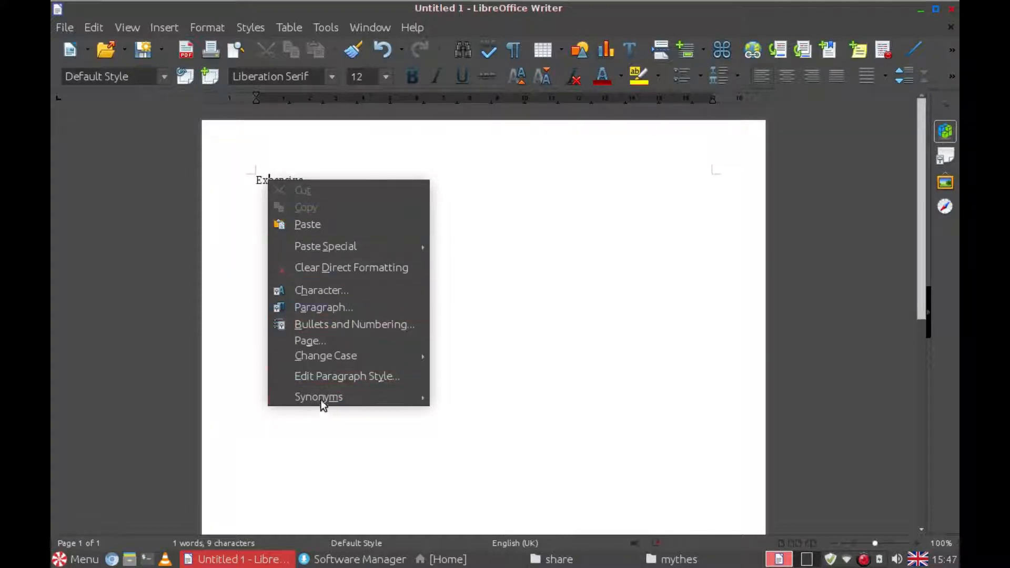
{"action": "mouse_move", "coordinate": [331, 401]}
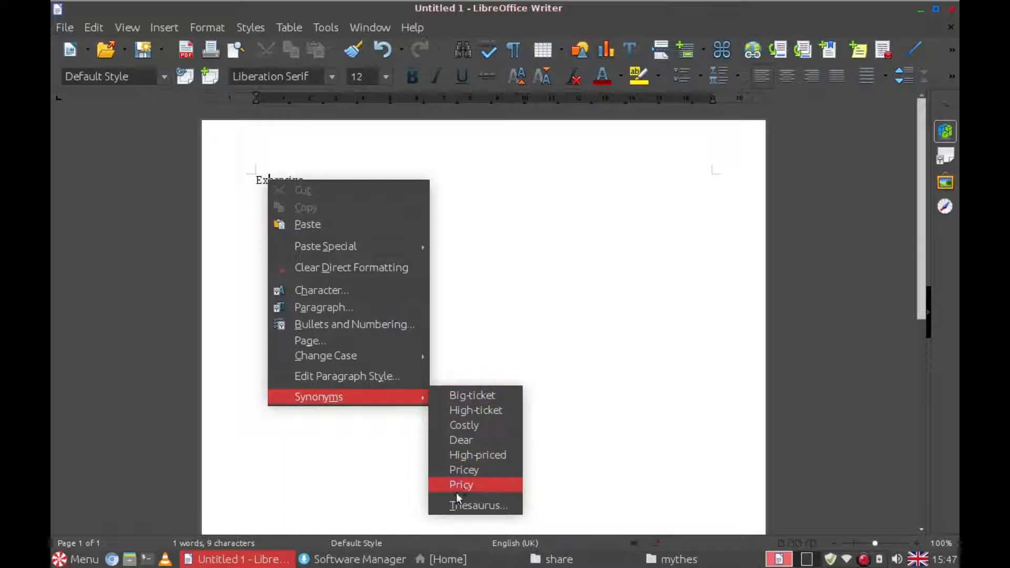
{"action": "left_click", "coordinate": [369, 468]}
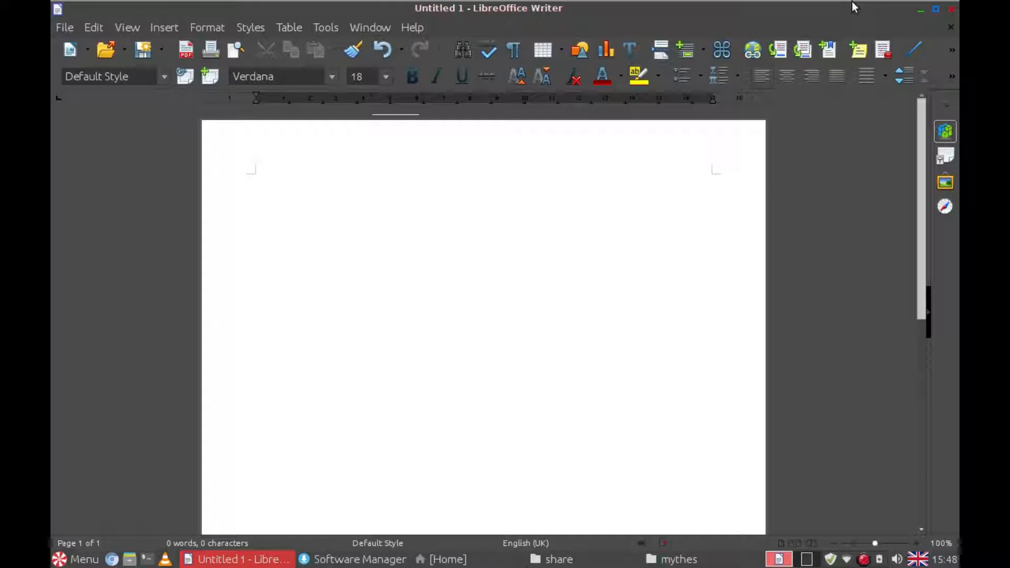
- Write "Thank you for watching" on the first line of the empty document
{"action": "type", "text": "Thank you for watching"}
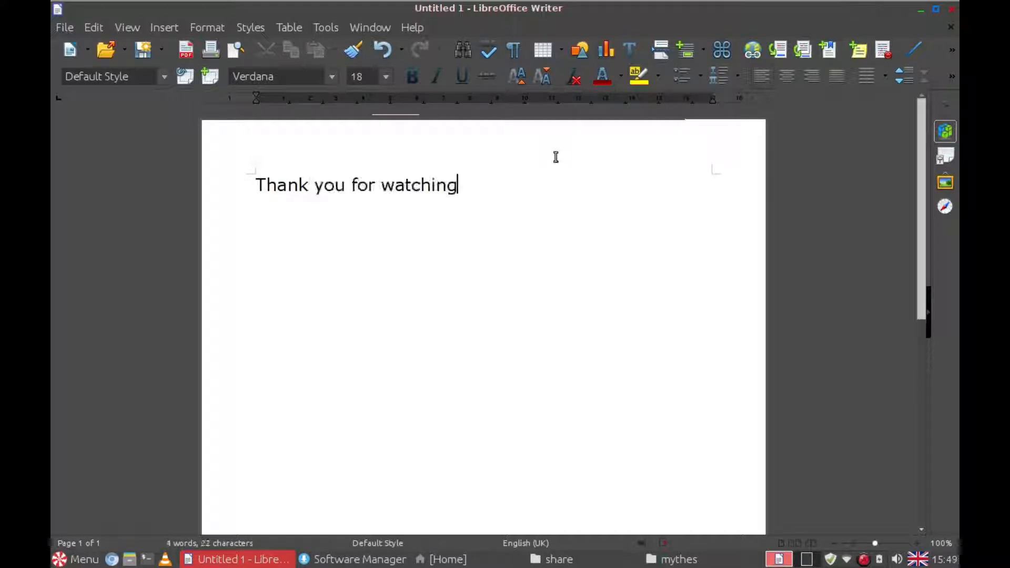